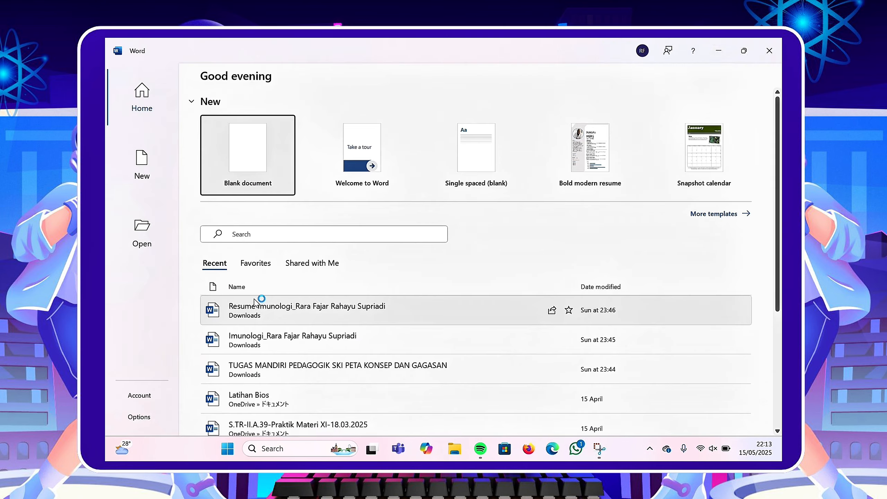
Create a blank document and type the heading "Contoh 1" followed by a new line.
click(273, 172)
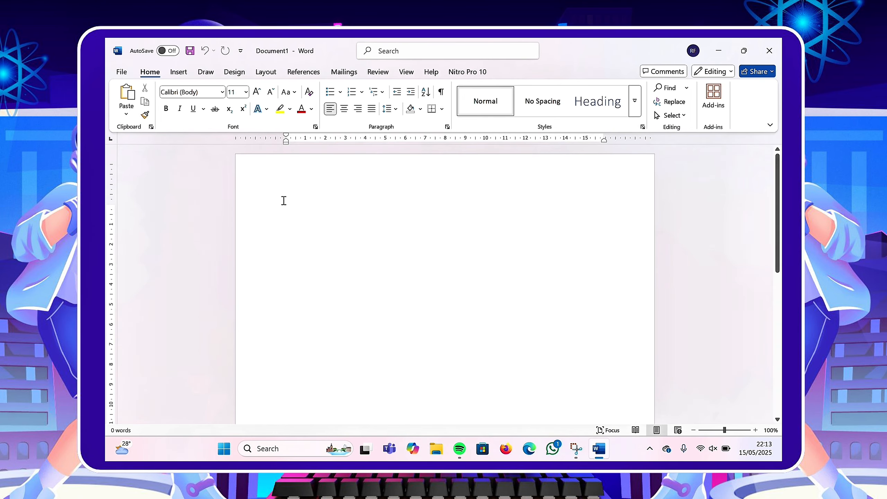
text(Contoh 1)
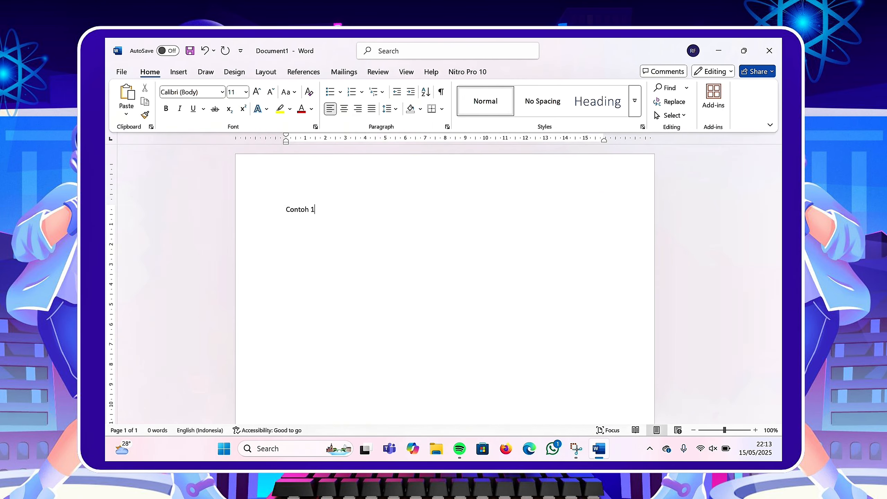
key(Return)
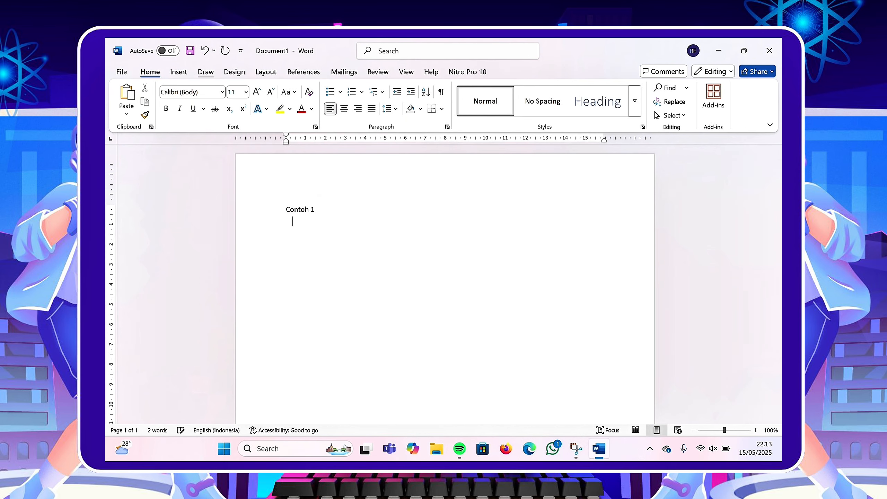
Insert the built-in Trig Identity 1 equation from the equation gallery.
click(180, 73)
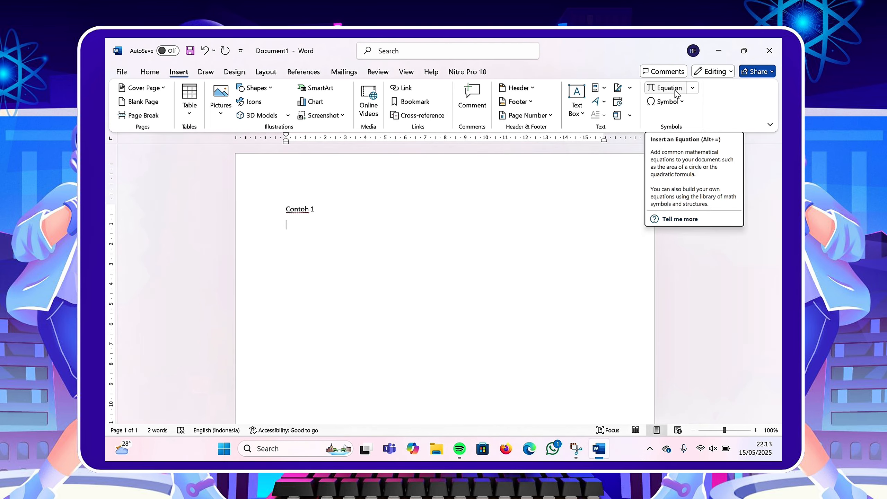
click(692, 89)
scroll(685, 220, down, 5)
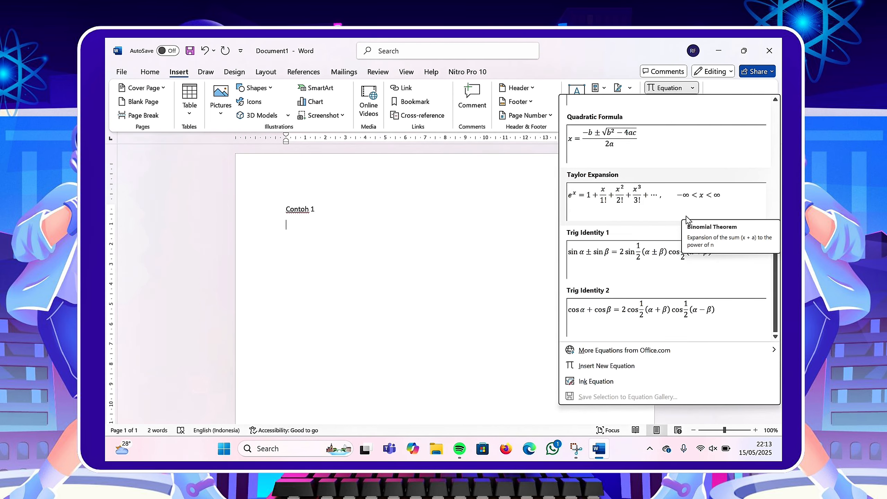
scroll(661, 315, up, 2)
scroll(660, 314, down, 2)
click(600, 257)
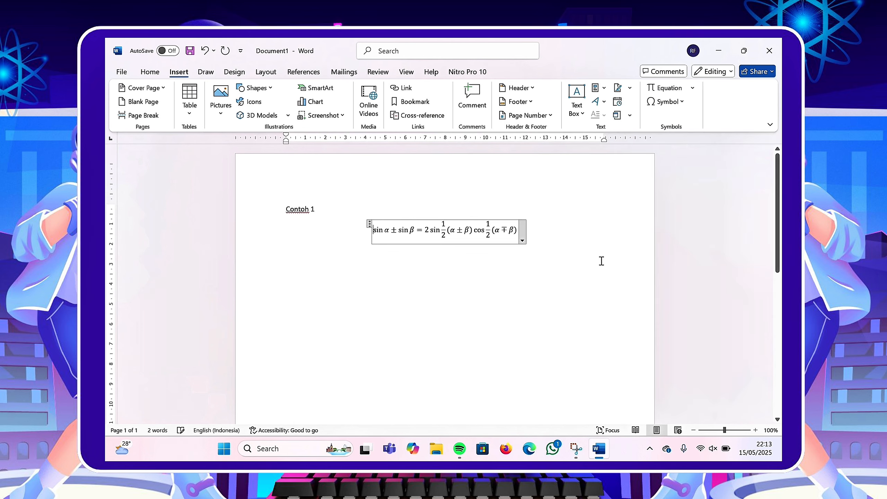
Left-align the equation and add a new line "Contoh 2" below it.
click(150, 72)
click(329, 109)
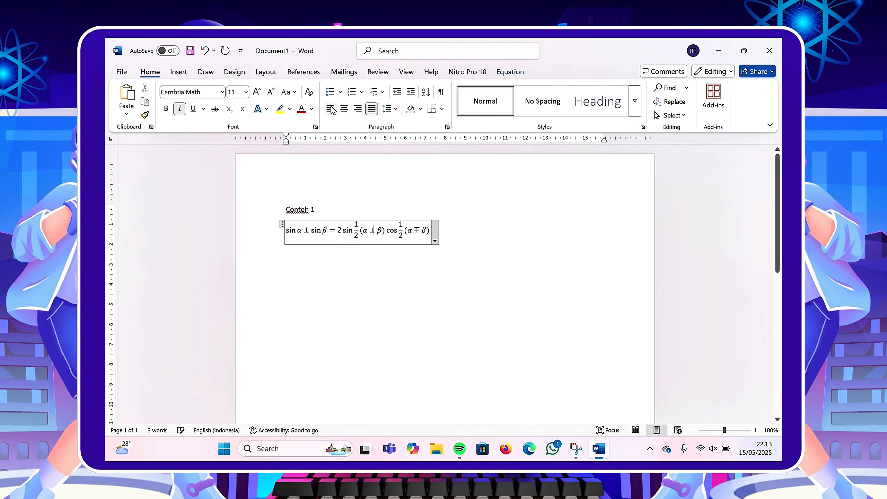
click(466, 226)
key(Return)
text(Co)
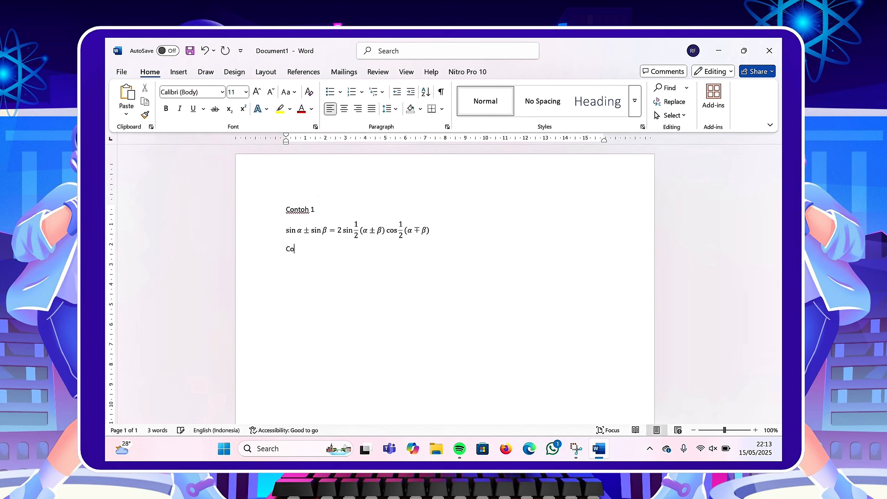
text(ntoh 2)
text( M)
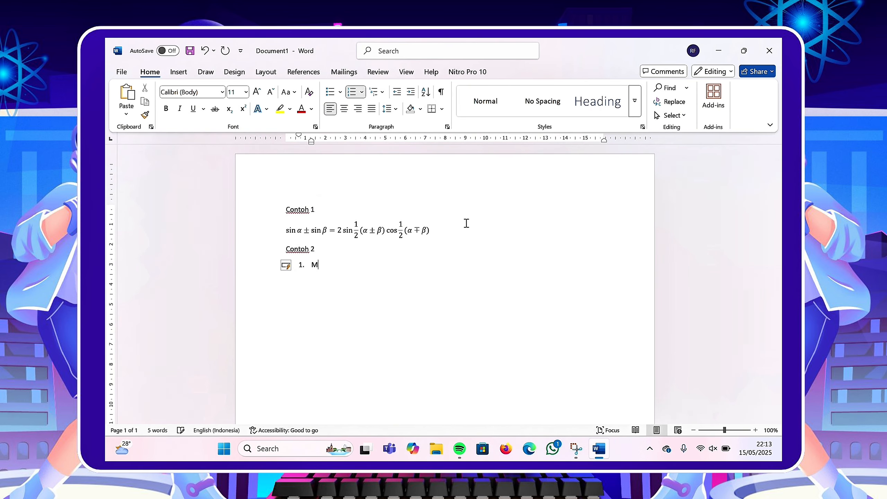
text(embuat Rumus Logaritma)
Start a numbered list item "Membuat Rumus Logaritma" and an unnumbered line below it.
key(Return)
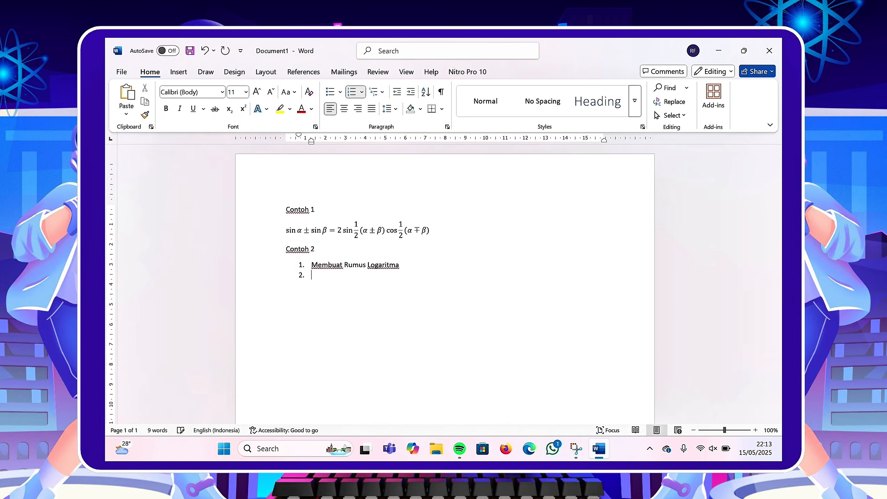
key(BackSpace)
Insert a new equation beginning with the sine function, 180 and a degree symbol.
click(178, 72)
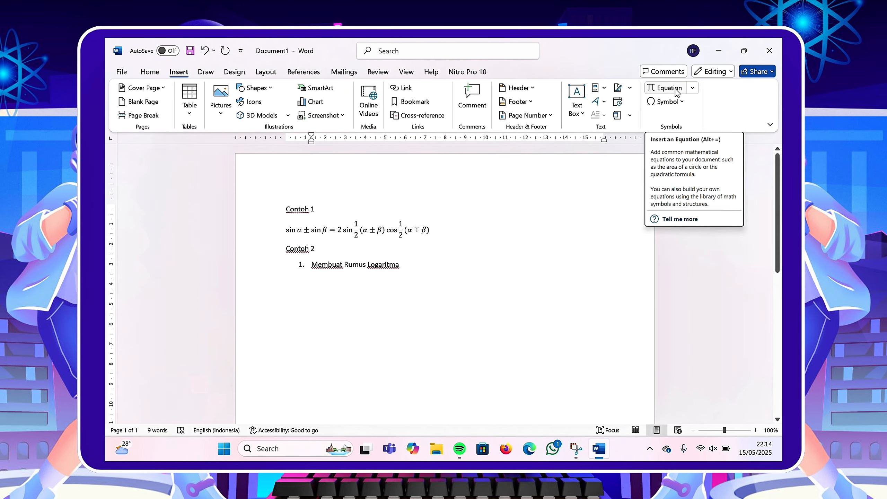
click(665, 88)
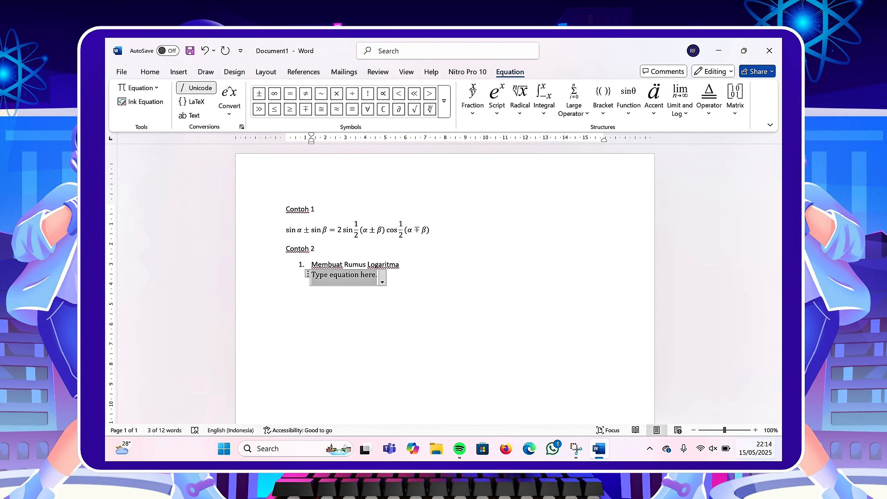
click(628, 101)
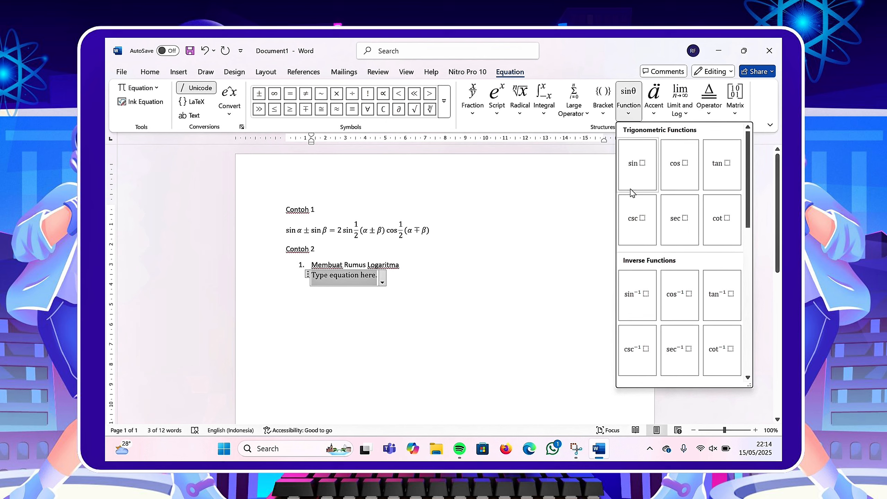
key(Escape)
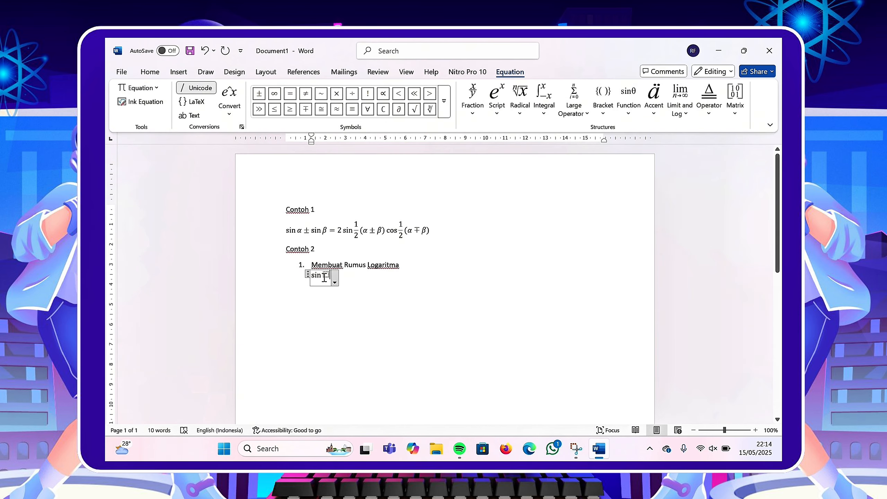
click(325, 276)
text((180)
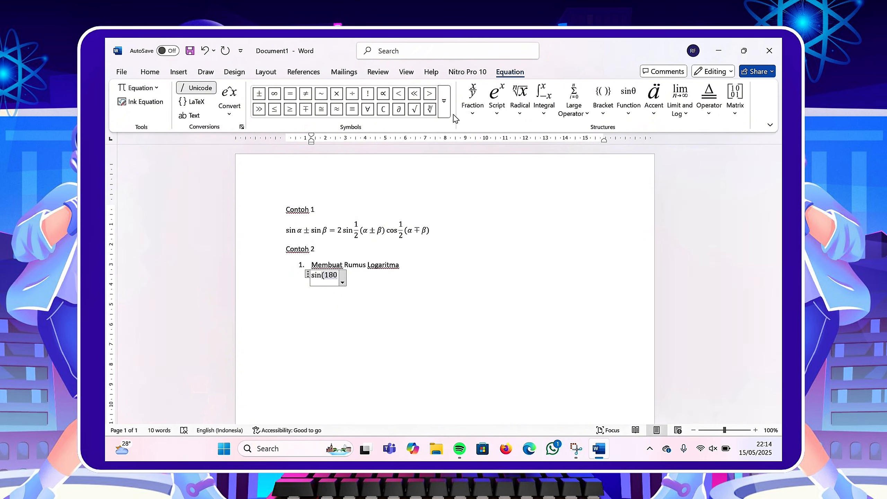
click(443, 100)
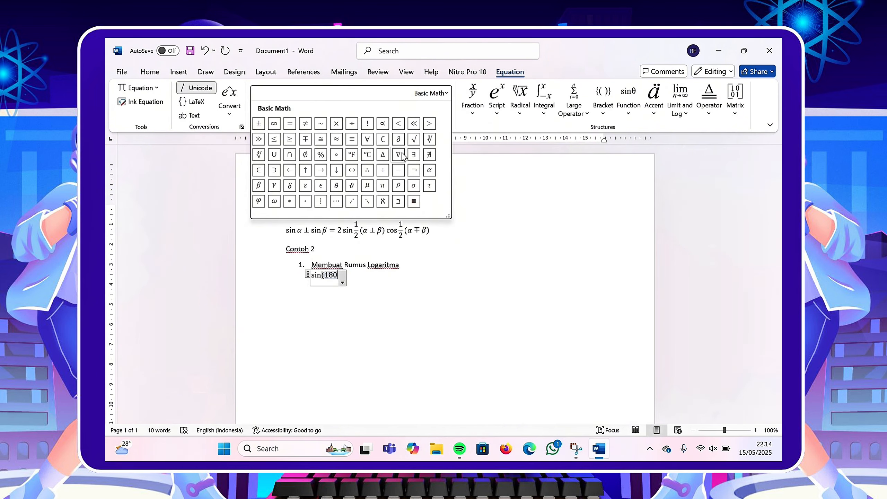
click(336, 154)
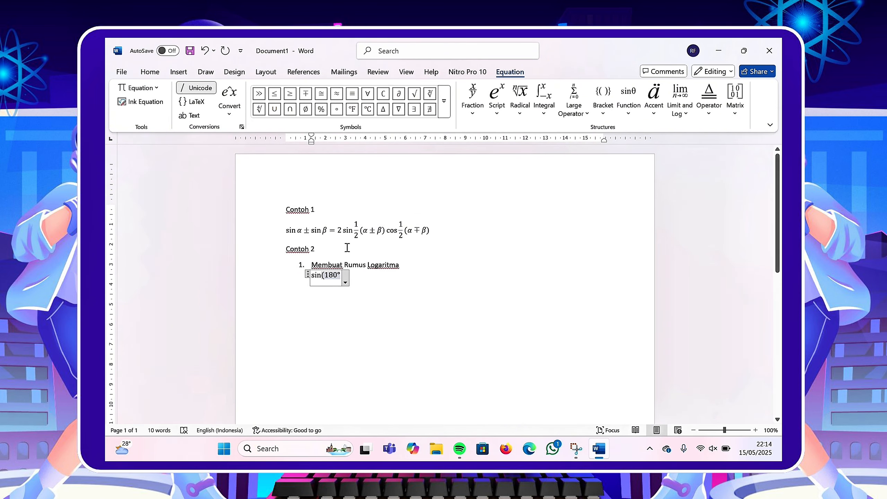
Continue the equation with minus alpha degrees, a closing bracket and an equals sign.
text(-\alpha)
click(336, 111)
text() = )
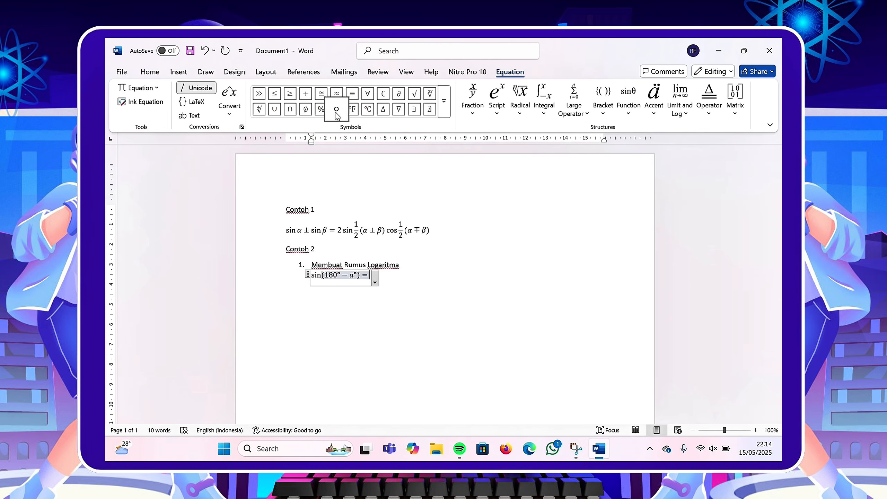
text(Sin)
Complete the right side as sin α° and leave the equation.
key(BackSpace)
key(BackSpace)
key(BackSpace)
text(sin )
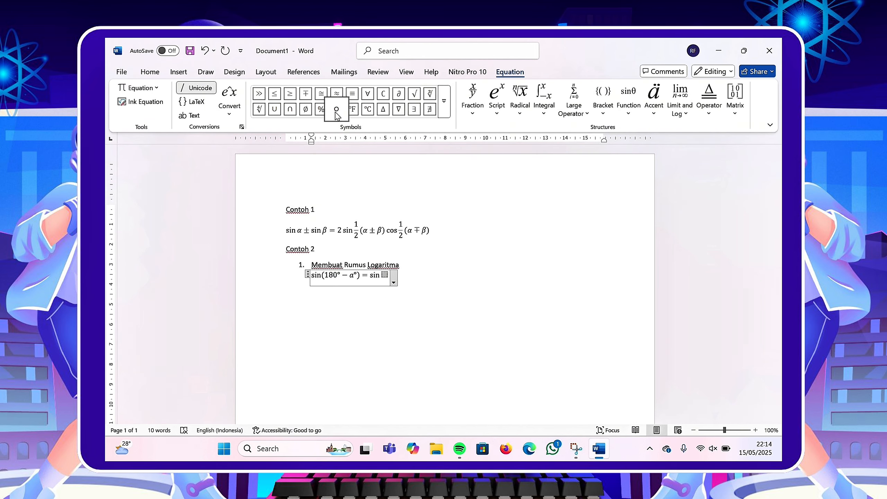
text(a)
click(337, 111)
key(Return)
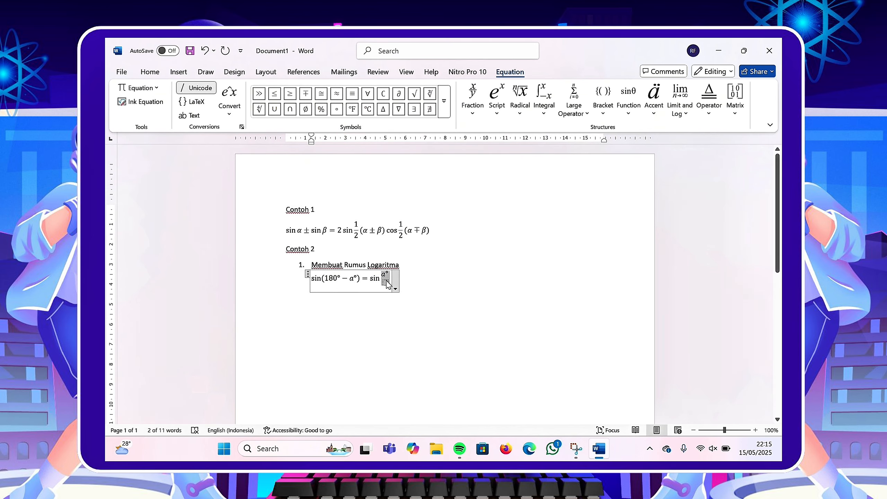
key(BackSpace)
key(BackSpace)
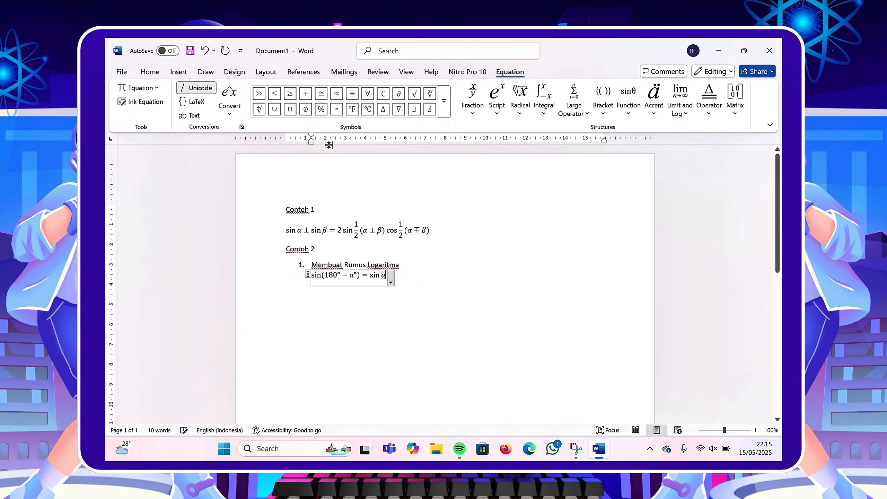
click(337, 109)
click(441, 288)
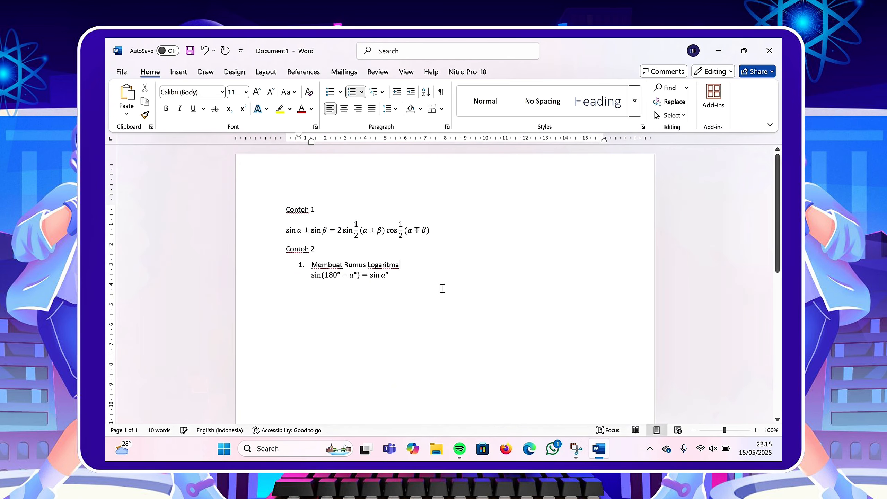
Add list item 2 "Membuat Rumus Matriks" with an unnumbered line below it.
key(Return)
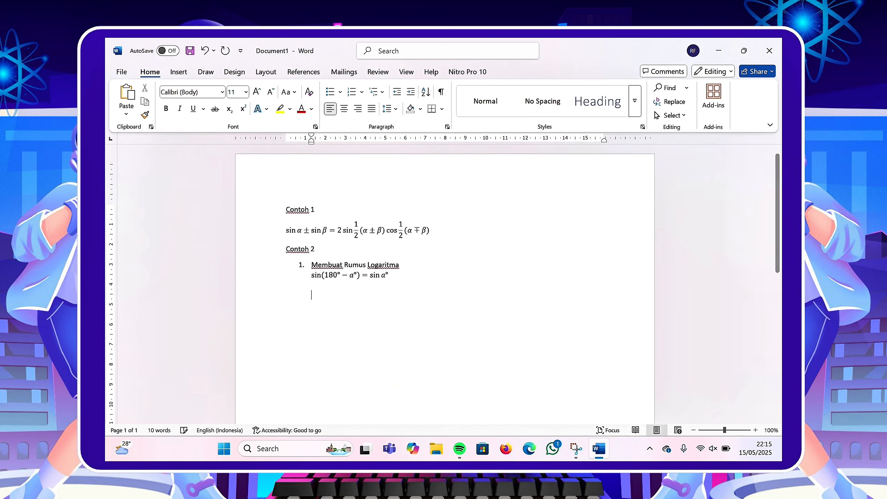
text(2. Mem)
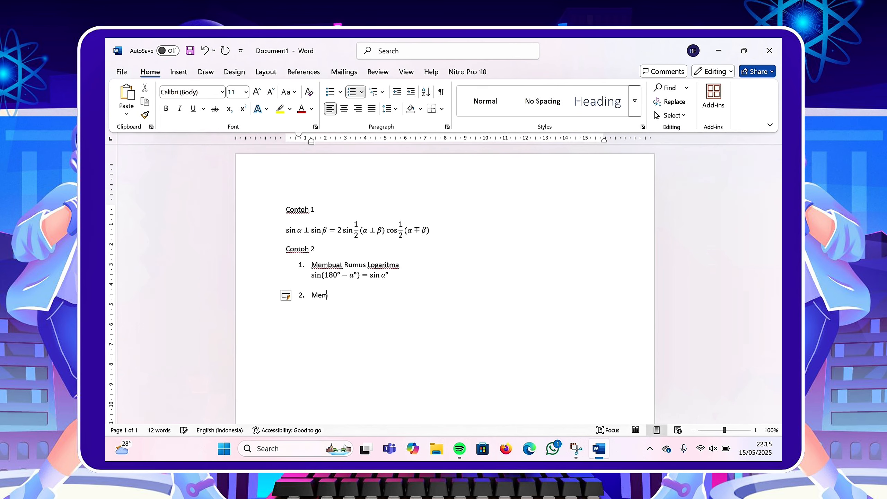
text(buat Rumus Matriks)
key(Return)
key(BackSpace)
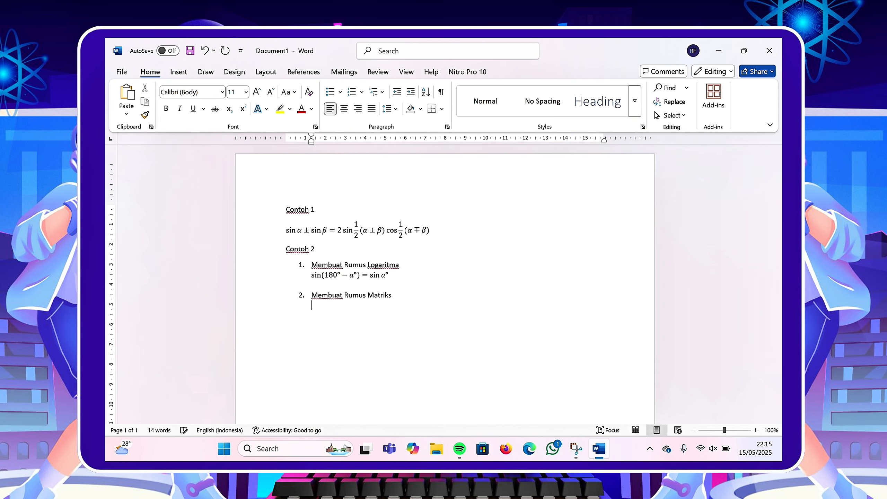
Insert a new equation containing a 2×2 matrix with square brackets.
click(178, 71)
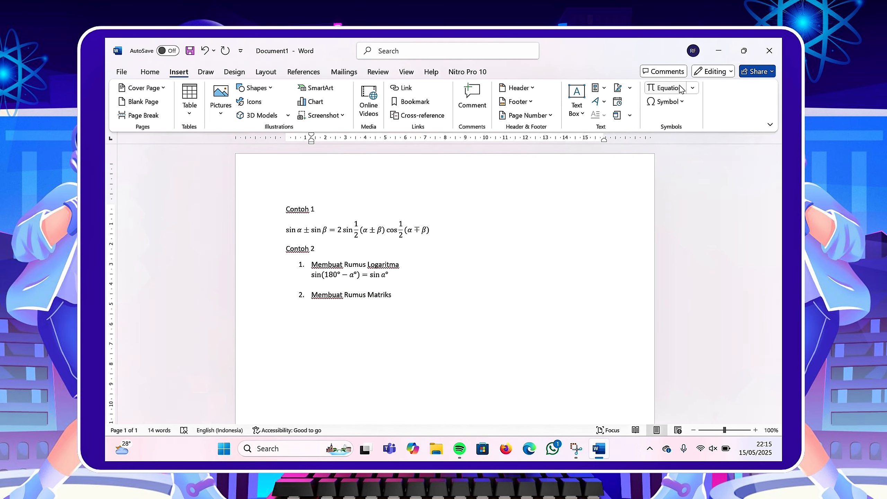
click(687, 92)
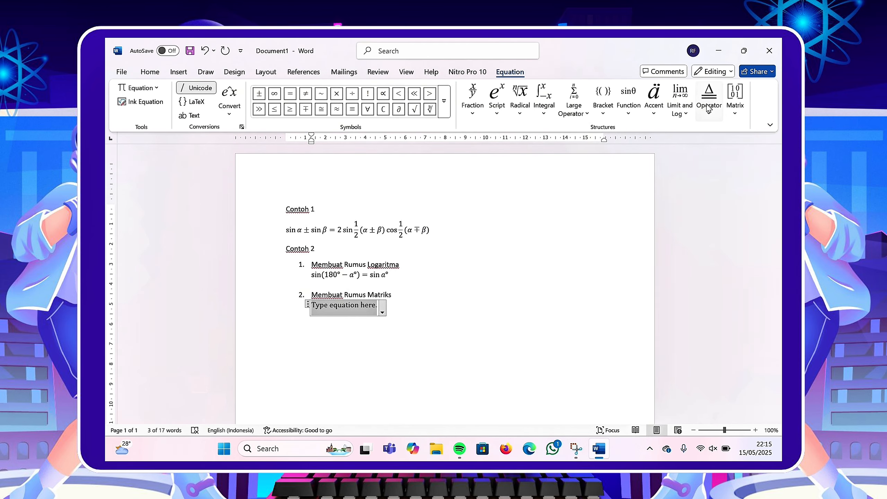
click(732, 112)
scroll(747, 198, down, 3)
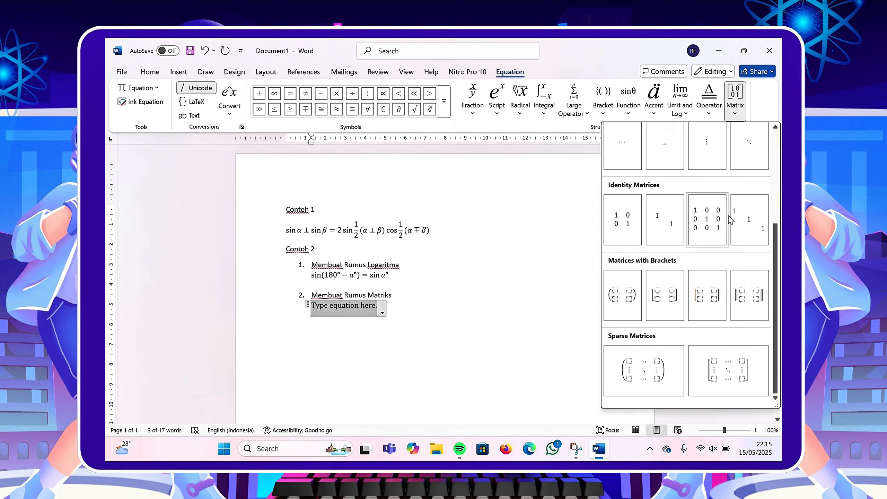
scroll(748, 198, up, 3)
scroll(747, 198, down, 5)
click(665, 300)
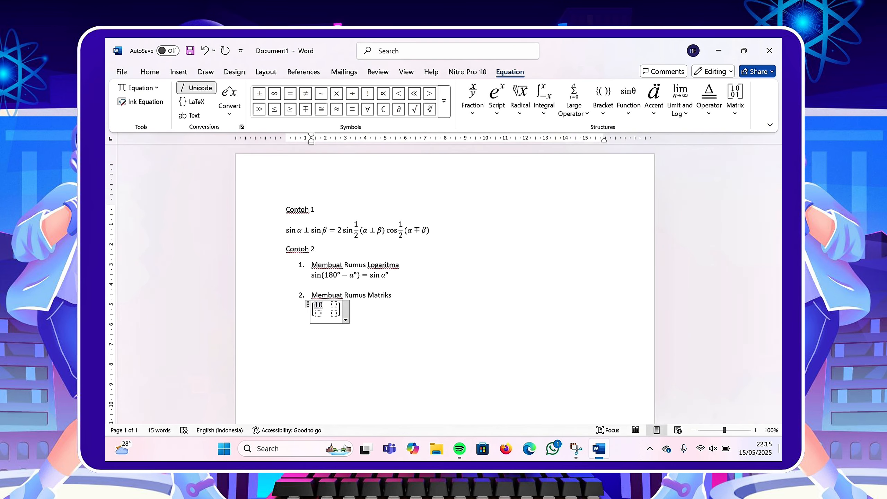
Fill the matrix with 10 and 4 in the first row and 8 and 6 in the second.
text(10)
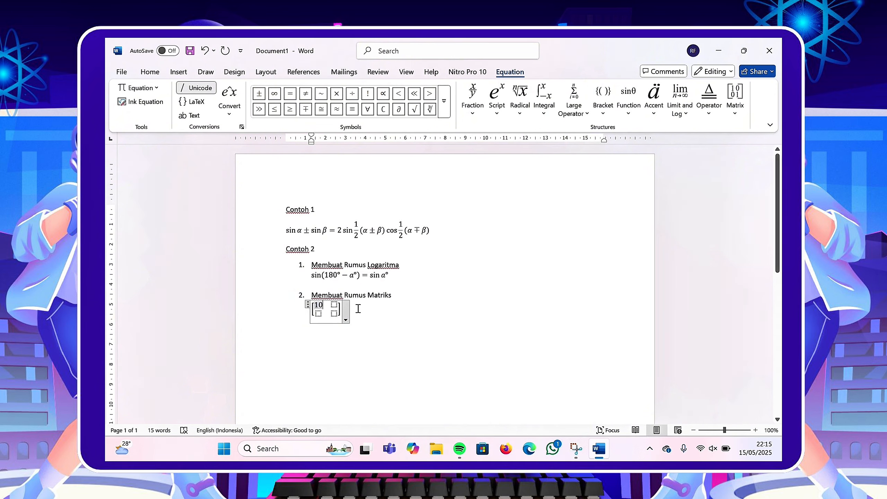
click(334, 308)
text(4; )
text(8 )
text(6)
Append an equals sign after the matrix and leave the equation.
click(366, 306)
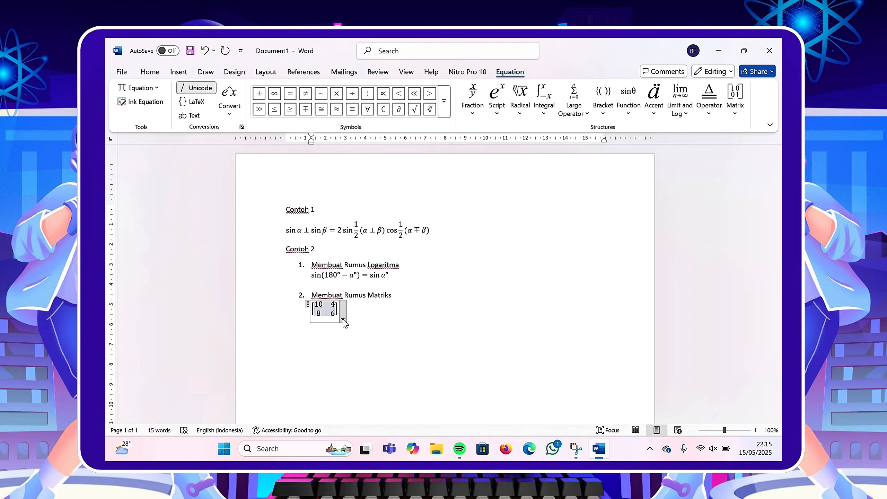
click(344, 322)
text(=)
click(350, 324)
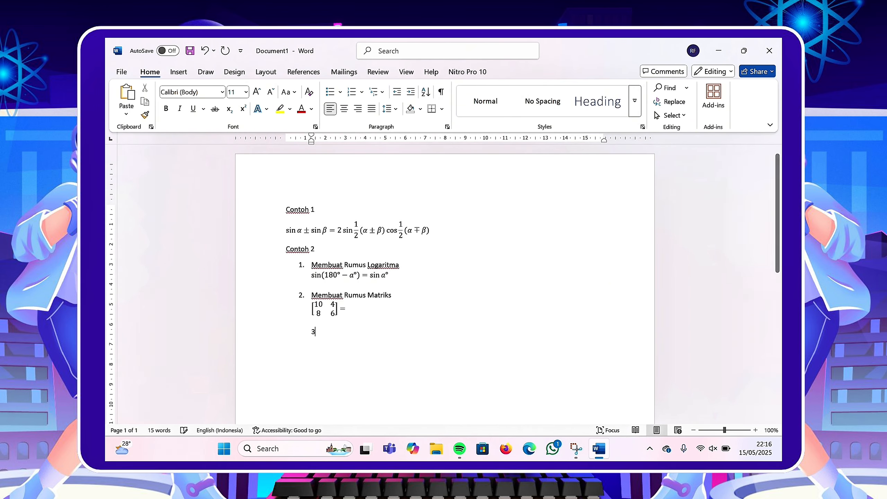
Add list item 3 "Membuat Rumus Akar" with an unnumbered line below it.
text(3. Mem)
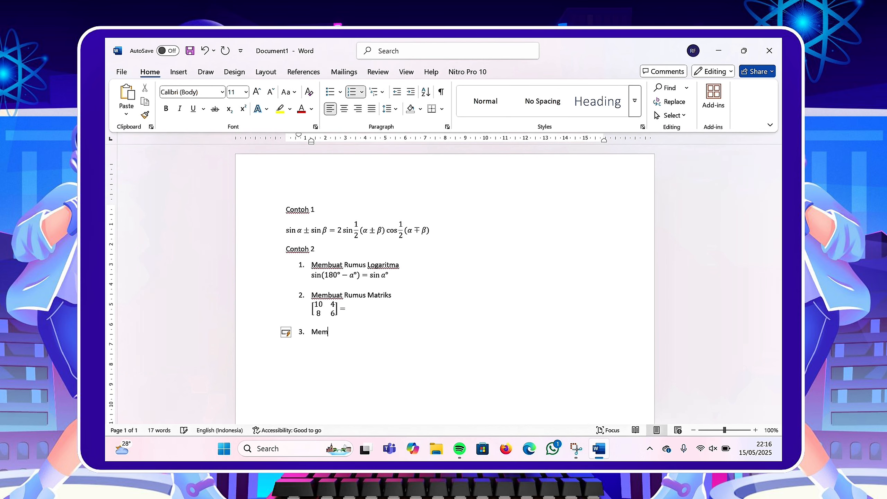
text(buat Rumus)
key(BackSpace)
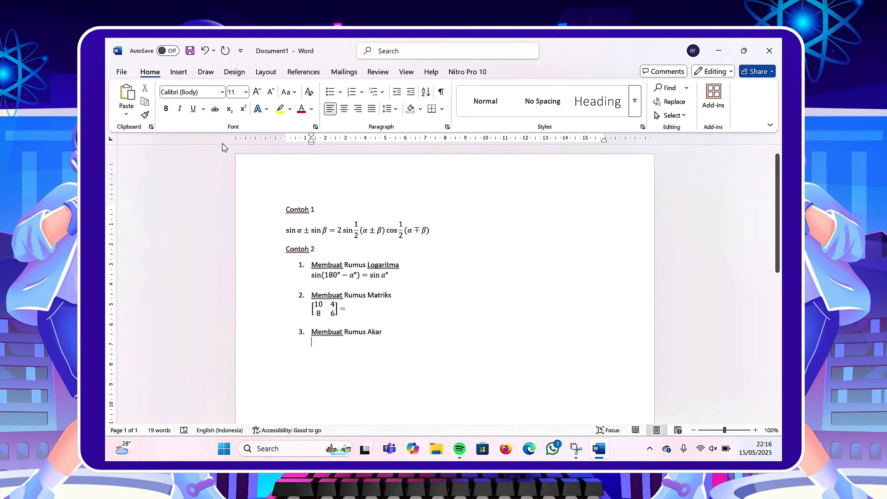
Insert a new equation containing a radical template with a degree.
click(179, 72)
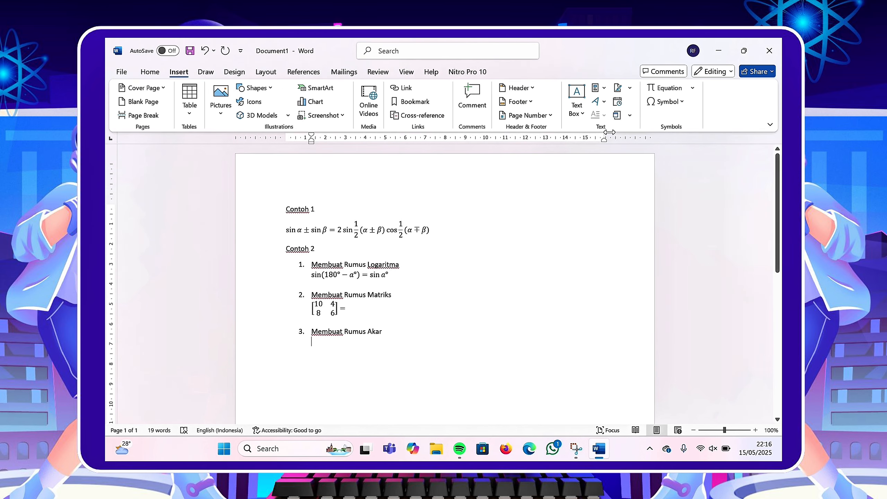
click(680, 92)
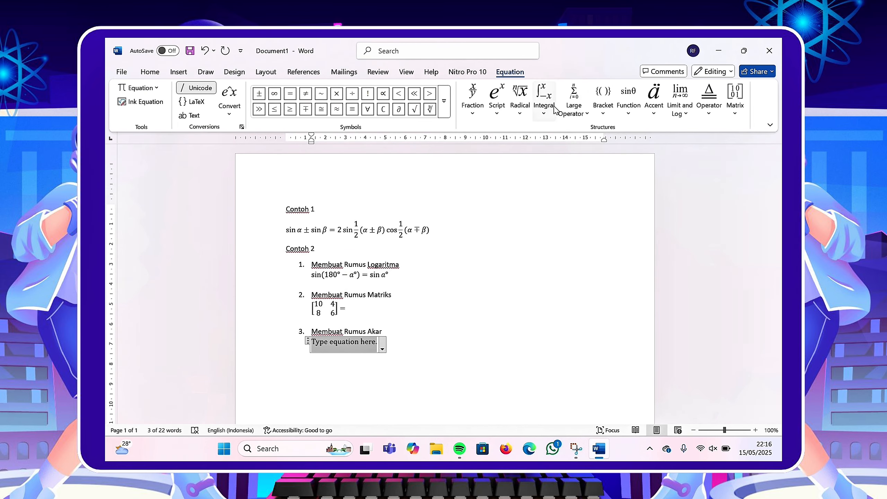
click(520, 101)
click(577, 172)
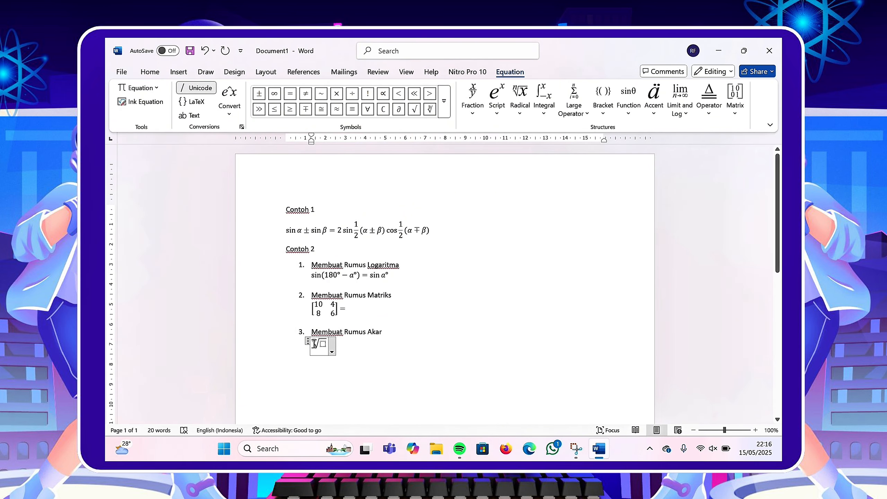
Fill the radical with degree 10 and radicand 360 − 4, then append an equals sign.
text(10)
text(3)
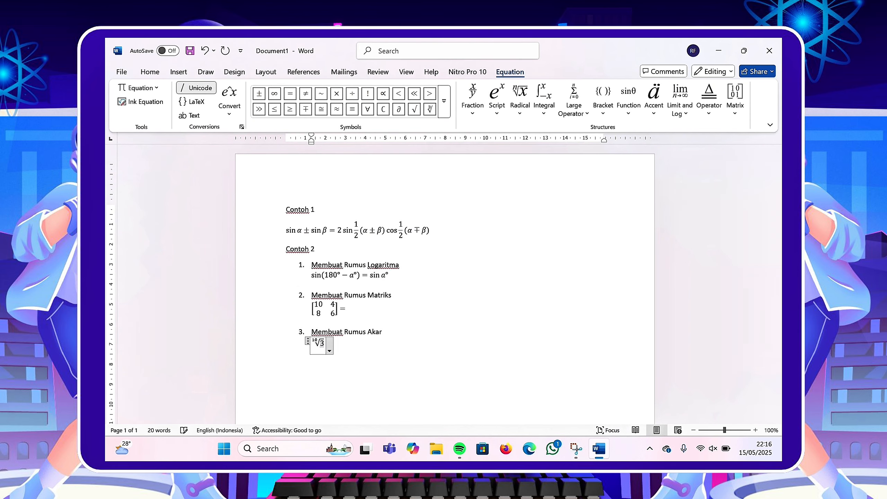
text(60-4)
key(Right)
key(Right)
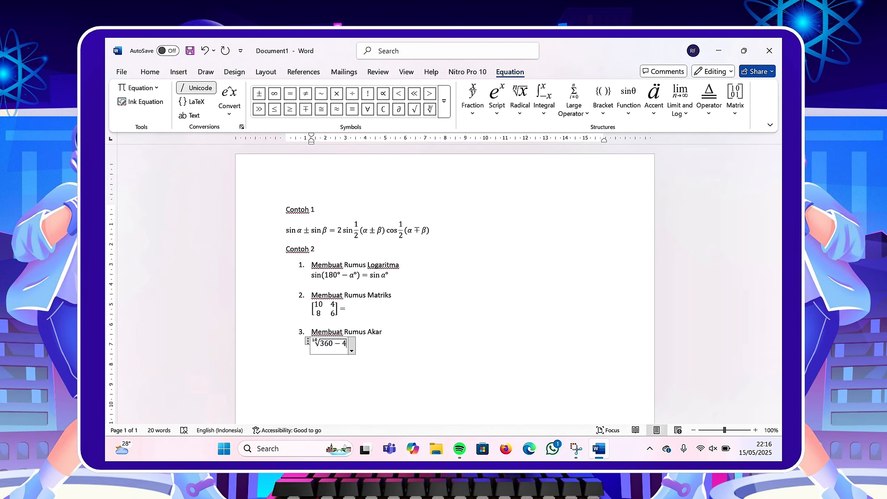
text(=)
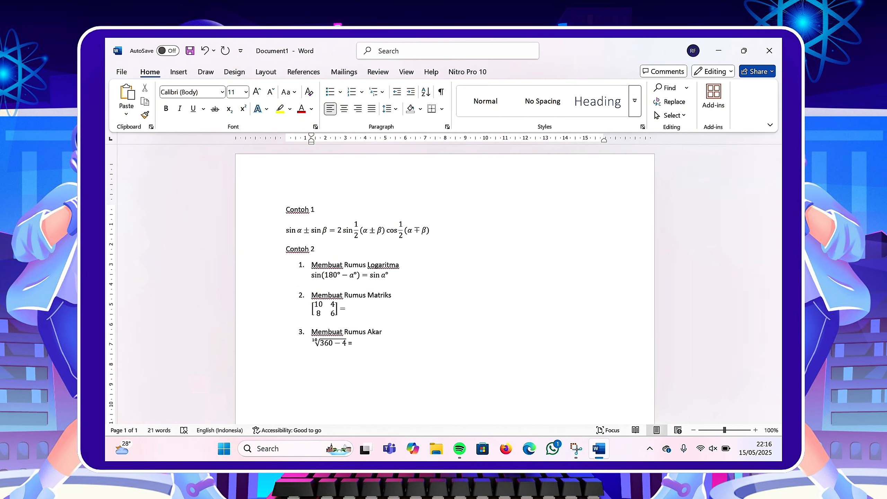
Leave the equation and the numbered list, and type the heading "Contoh 3".
key(Return)
key(Return)
key(BackSpace)
key(BackSpace)
text(Contoh)
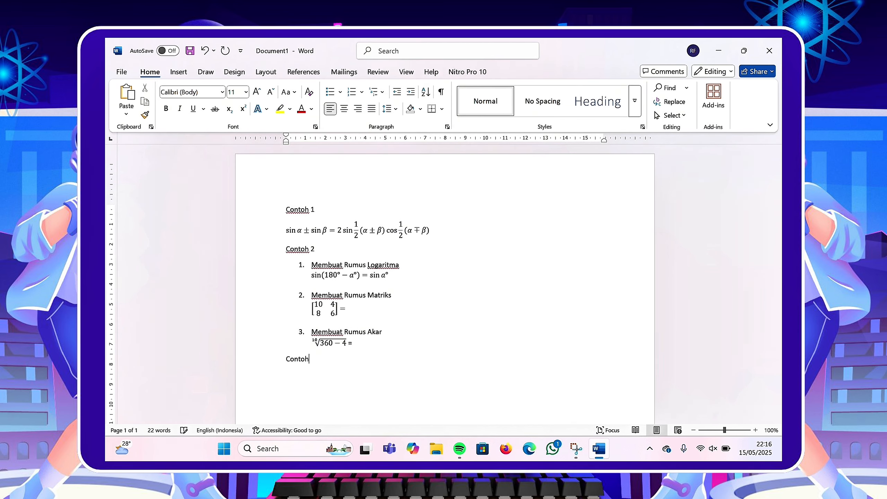
text( 3 Cara Menggunakan Fitu)
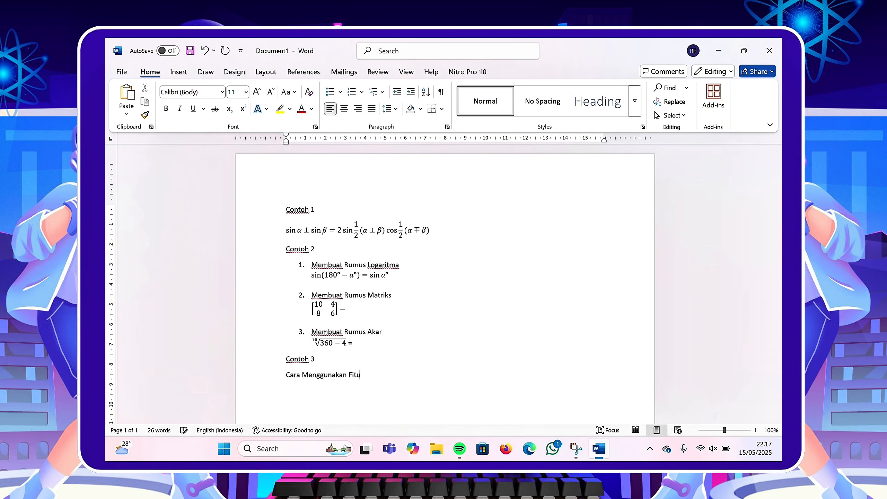
text(r Convert pada Equation)
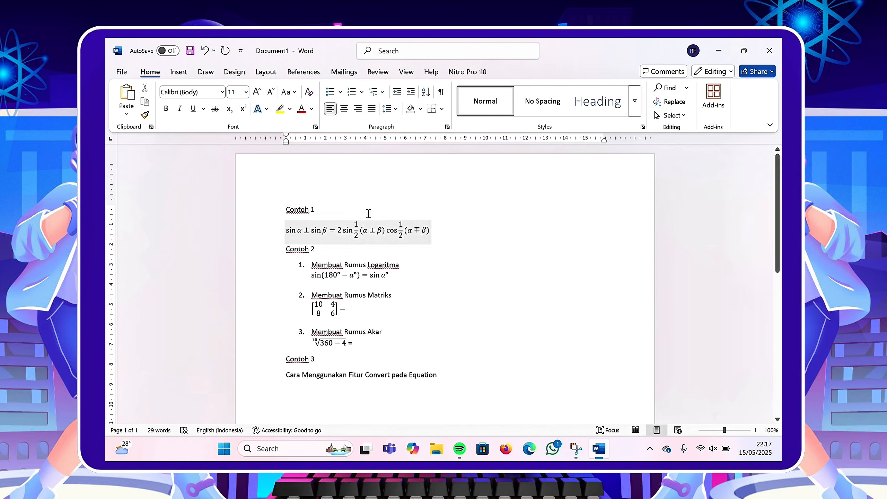
Insert a new equation 1/3 x 1/4 − 60/4 = using fraction notation.
click(179, 71)
click(665, 88)
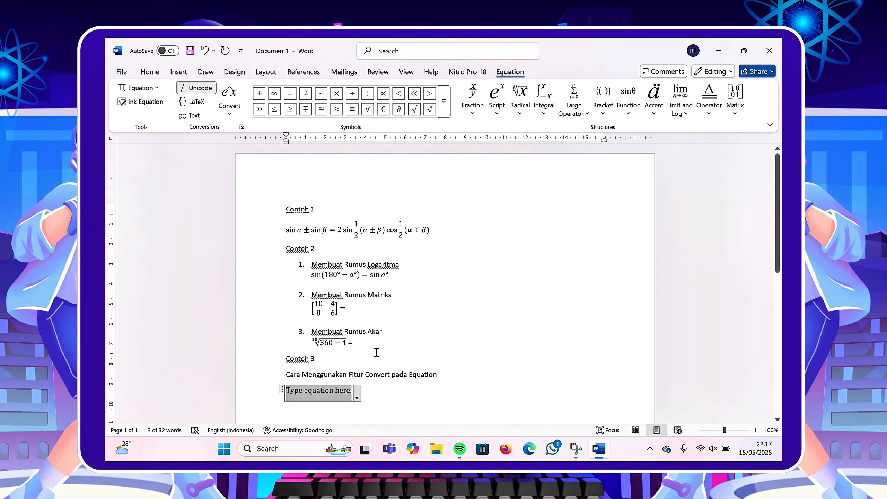
text(1/3 x)
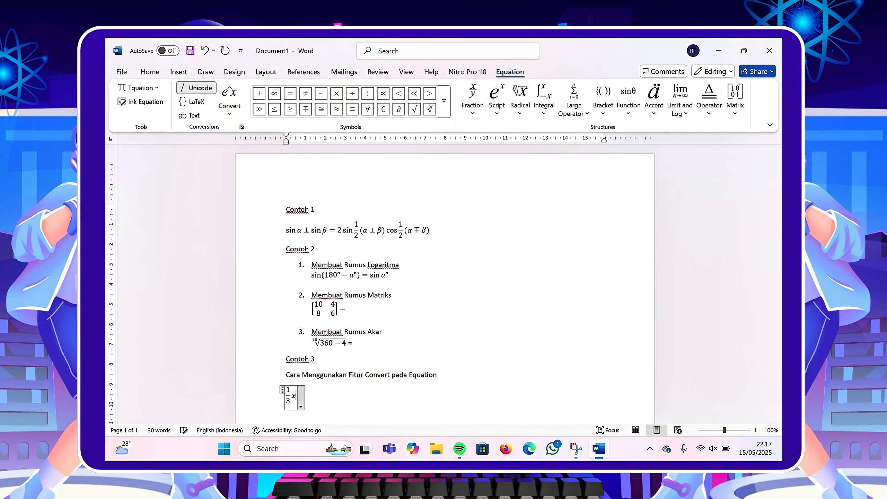
text(1/4 )
text(-)
text(60/)
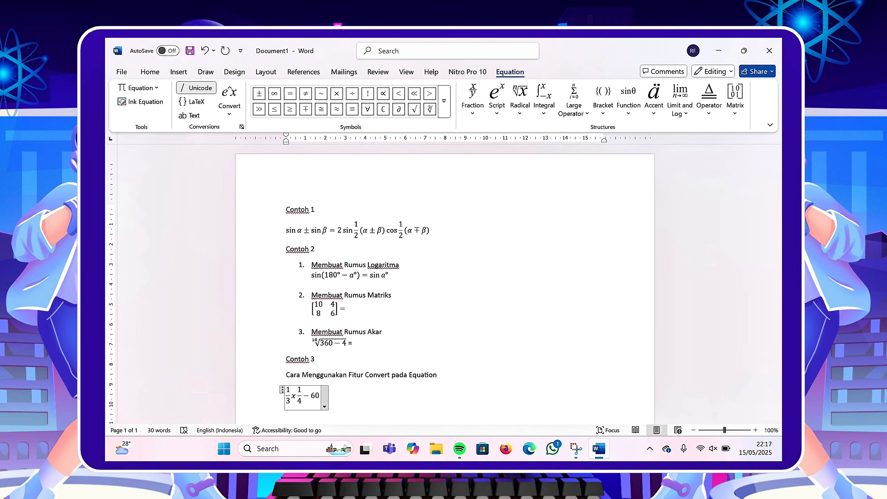
text(4=)
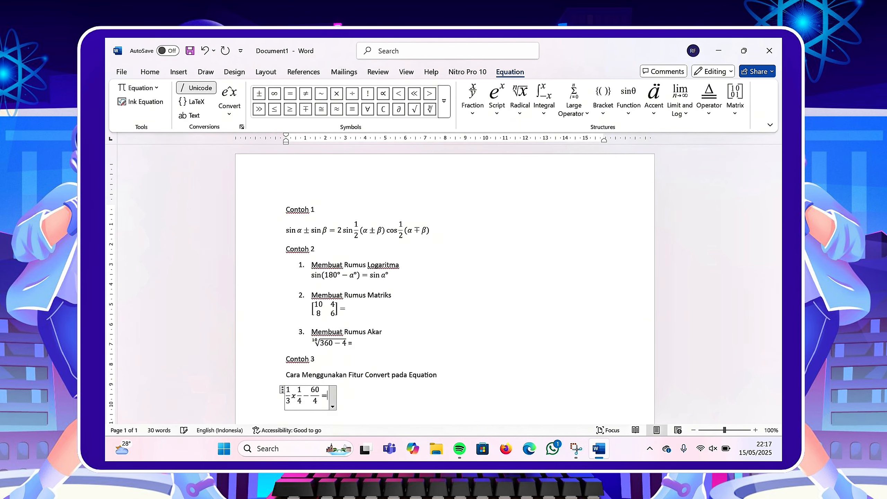
Convert the current equation to Professional format, then to Linear format.
click(229, 105)
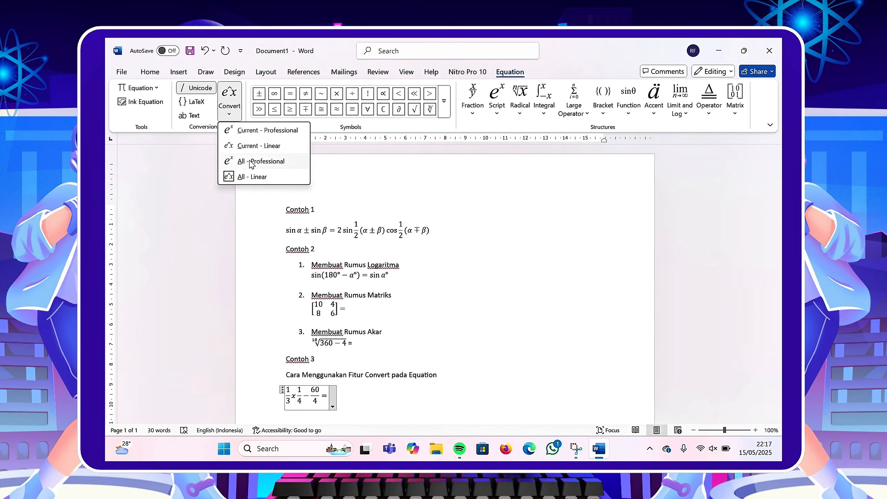
click(297, 402)
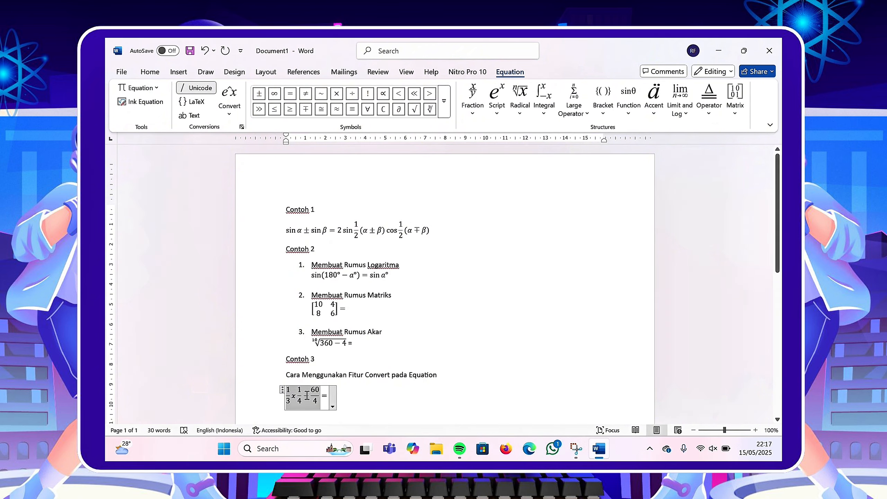
click(230, 102)
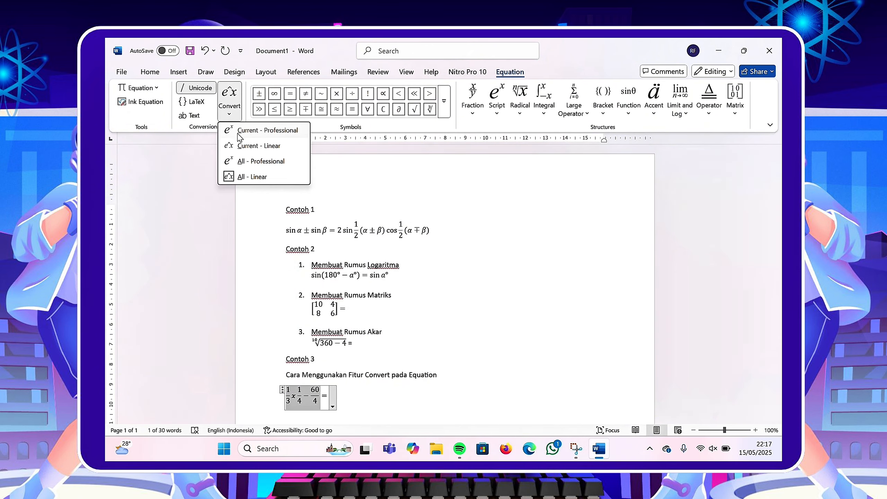
click(241, 132)
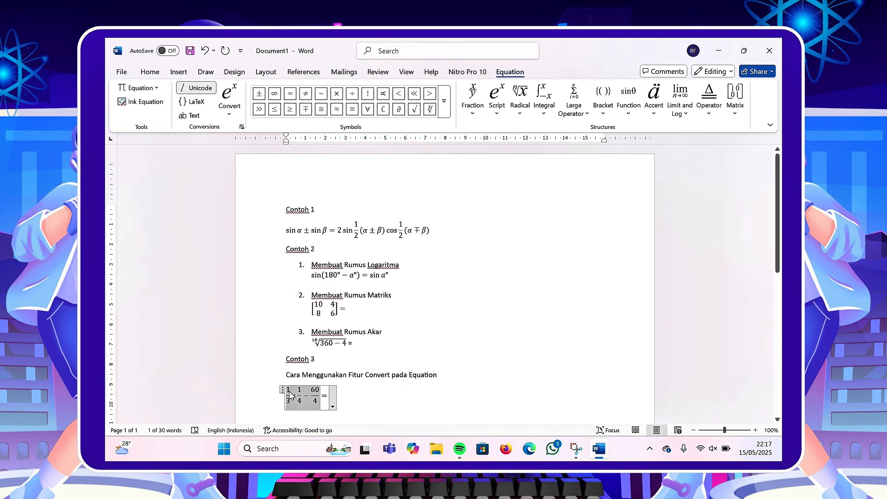
click(229, 107)
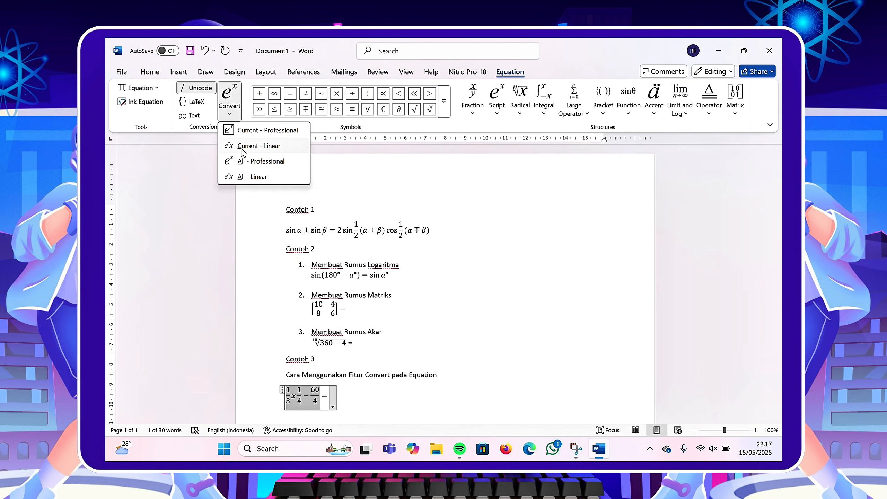
click(248, 156)
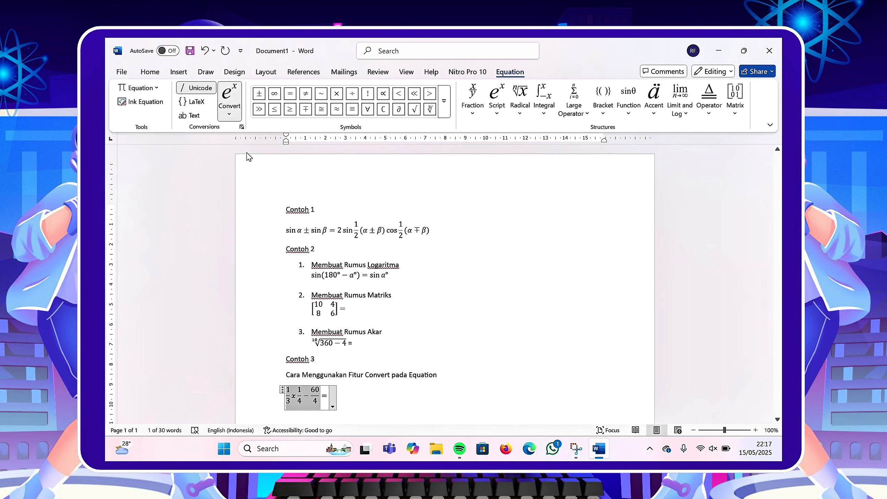
Convert the current equation and then all equations back to Professional format.
click(305, 392)
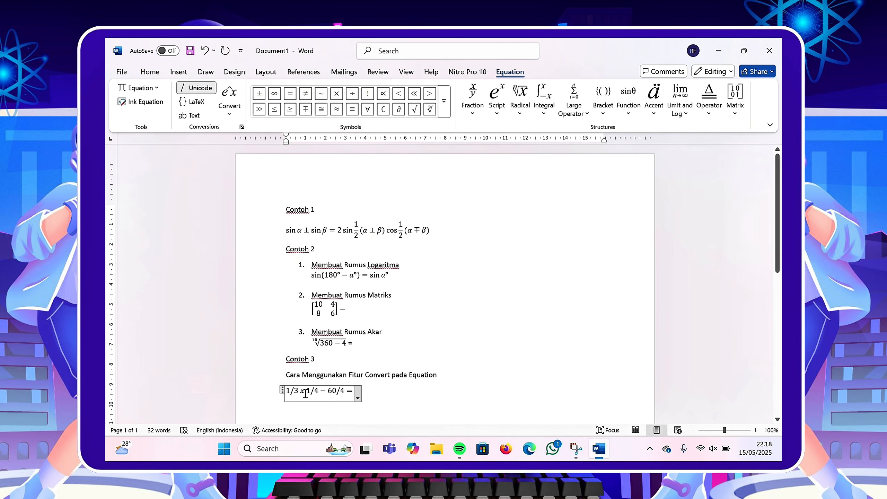
click(229, 107)
click(250, 132)
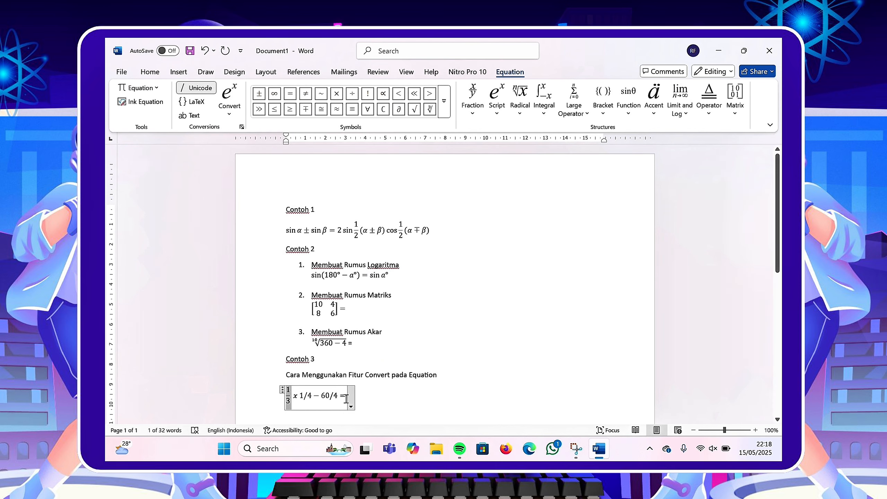
click(230, 111)
click(247, 161)
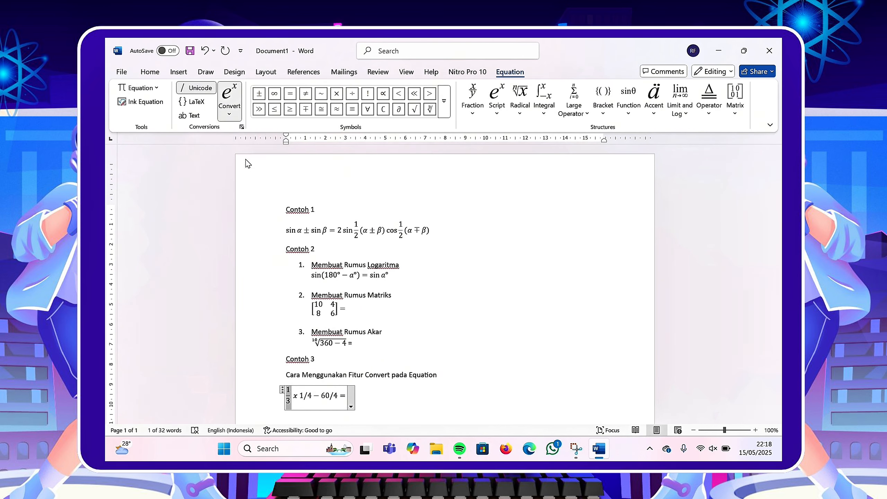
Convert all equations in the document to Linear format and leave the equation.
click(226, 116)
click(234, 178)
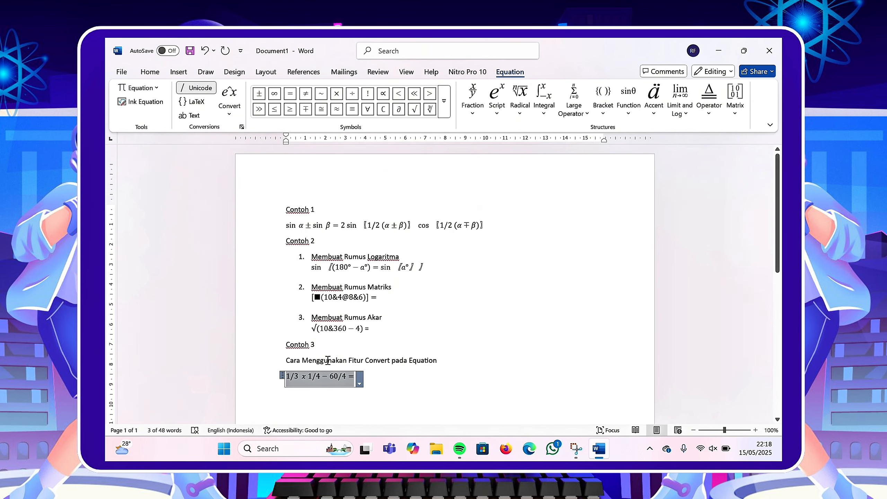
click(390, 384)
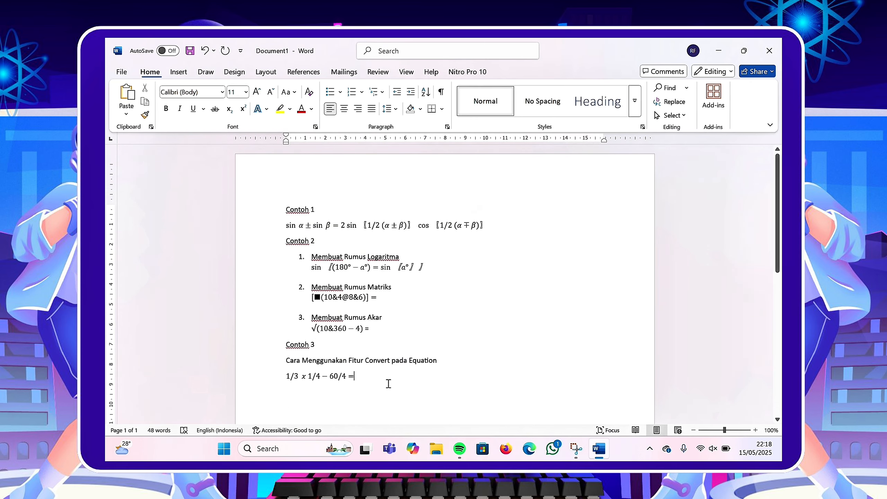
Add the heading "Contoh 4" and the line "Cara Membuat Rumus Menggunakan Ink Equation" on a new line.
key(Return)
text(C)
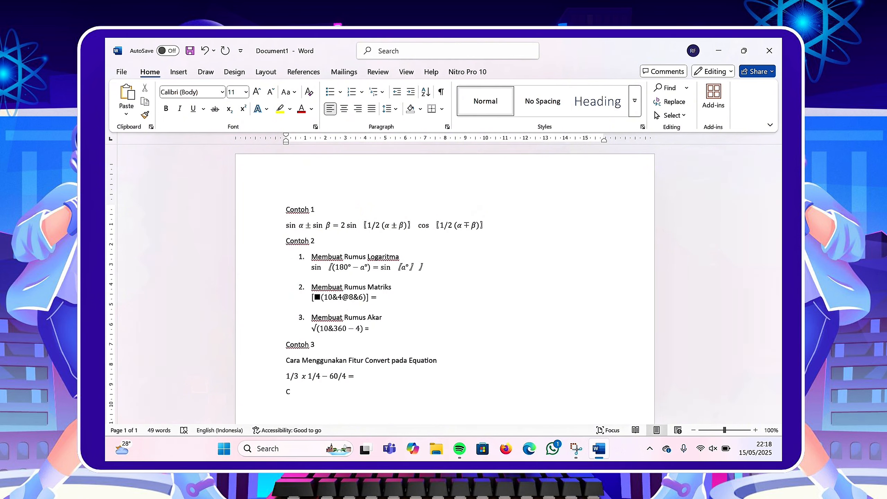
text(ontoh 4 Cara )
text(Memb)
text(uat Rumus Me)
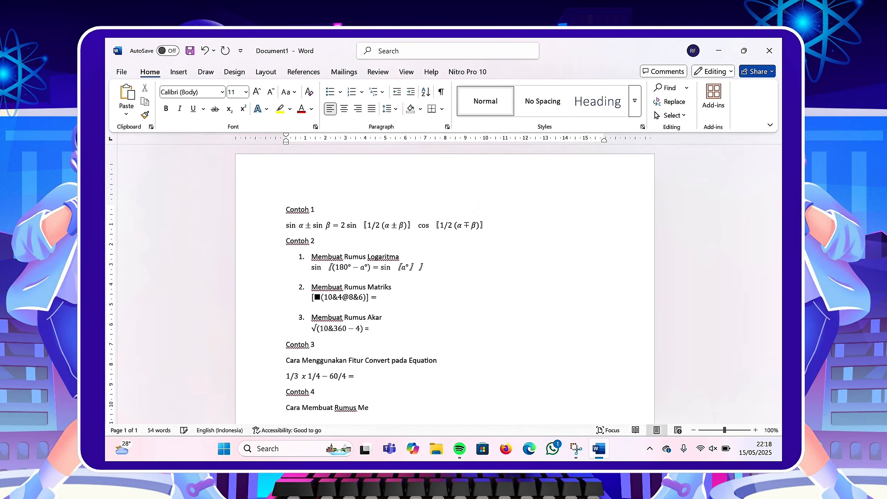
text(nggunakan Ink Equation)
key(Return)
Open the Ink Equation handwriting pad.
click(179, 72)
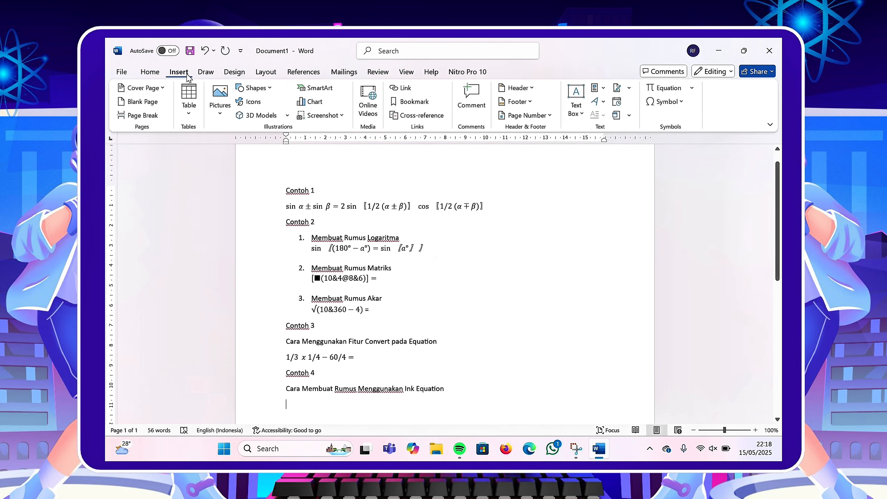
click(690, 91)
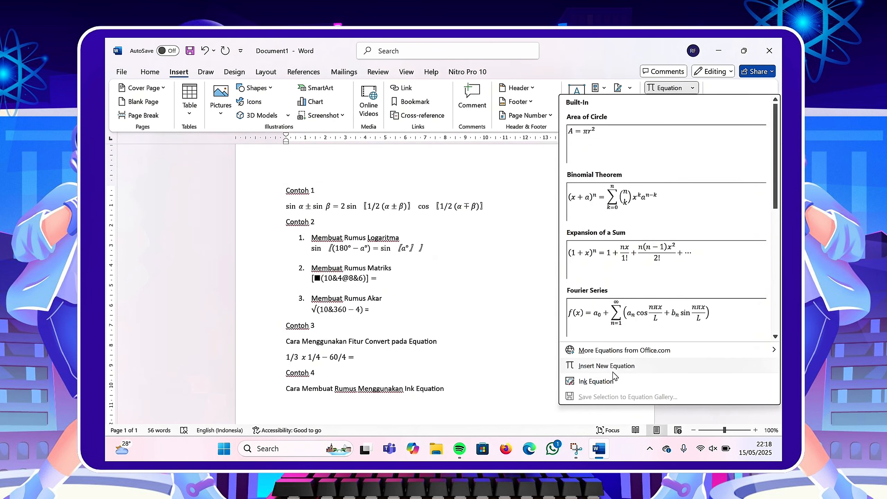
click(602, 384)
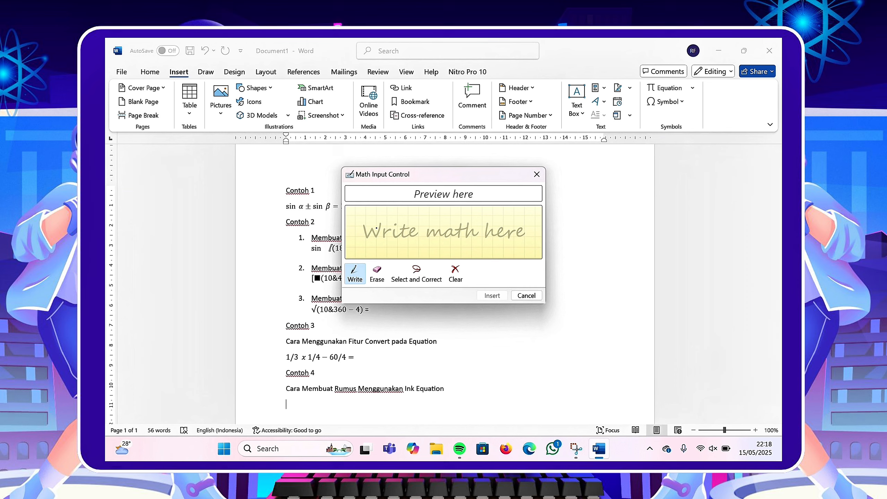
Handwrite 2 × 4² =, erasing and rewriting misrecognized strokes, and insert it into the document.
mouse_move(365, 229)
mouse_down()
mouse_move(379, 245)
mouse_move(402, 232)
mouse_move(395, 244)
mouse_move(416, 242)
mouse_up()
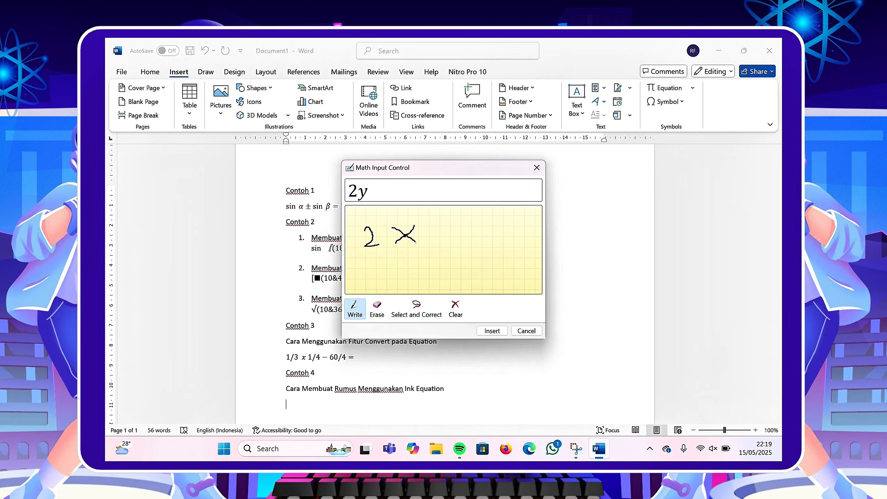
mouse_move(439, 230)
mouse_down()
mouse_move(447, 242)
mouse_move(454, 231)
mouse_move(439, 229)
mouse_move(454, 259)
mouse_up()
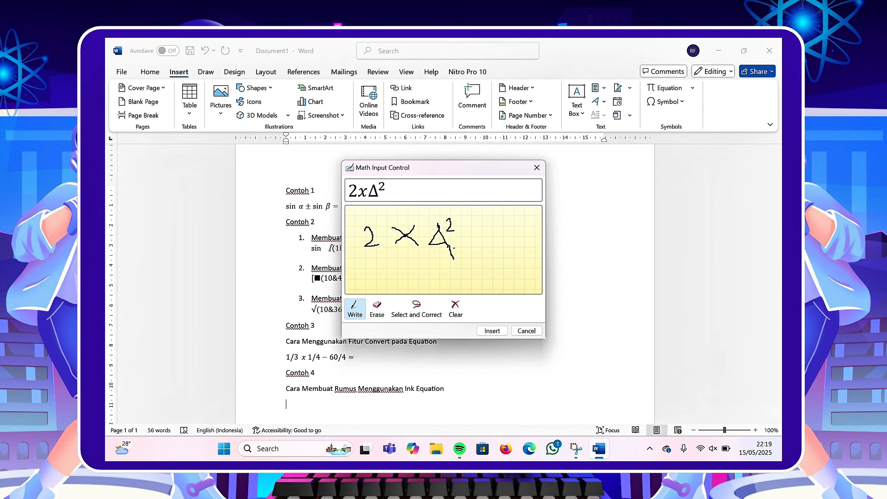
mouse_move(466, 228)
mouse_down()
mouse_move(473, 229)
mouse_move(447, 241)
mouse_move(464, 229)
mouse_move(434, 230)
mouse_move(468, 232)
mouse_up()
click(377, 307)
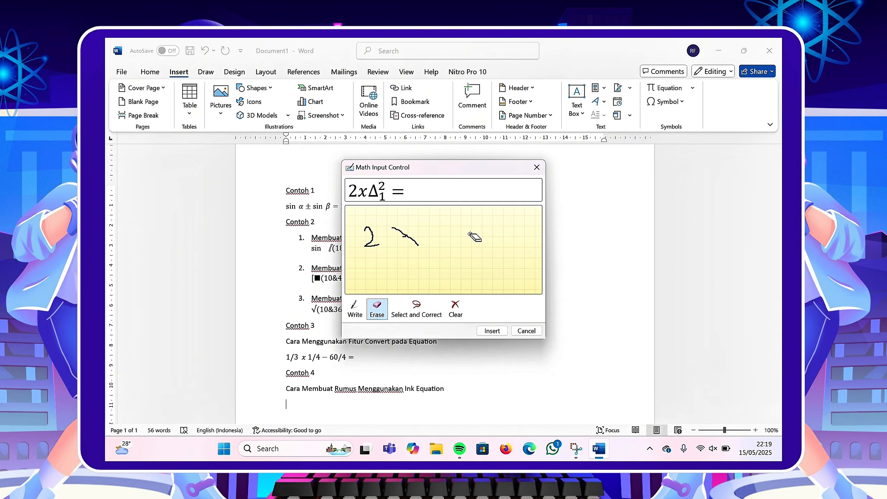
mouse_move(389, 281)
mouse_down()
mouse_move(416, 233)
mouse_move(394, 257)
mouse_move(416, 241)
mouse_up()
click(354, 307)
mouse_move(412, 227)
mouse_down()
mouse_move(391, 242)
mouse_move(441, 227)
mouse_move(444, 256)
mouse_up()
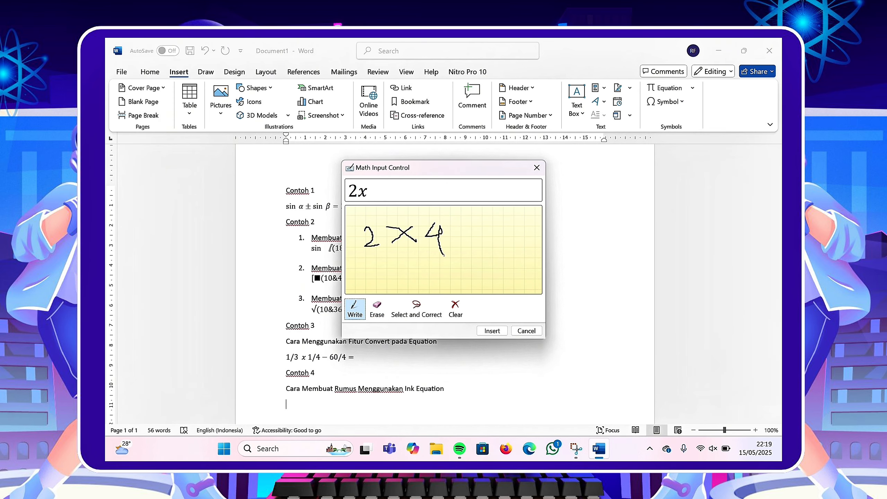
drag(449, 225, 485, 234)
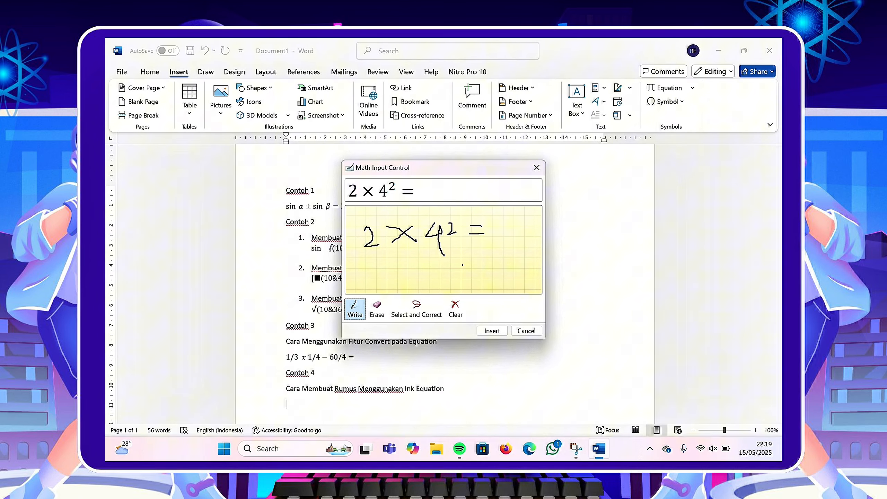
click(492, 330)
scroll(371, 328, down, 2)
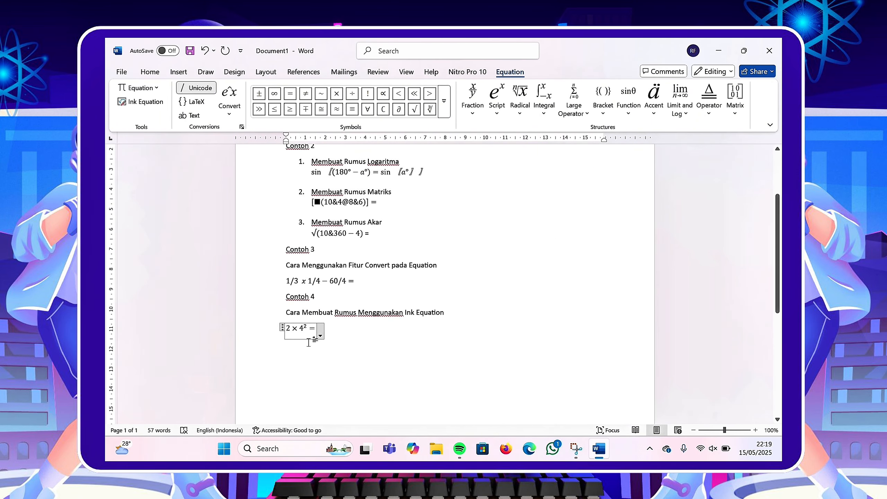
Delete the contents of the linear matrix equation under Membuat Rumus Matriks, leaving an empty equation.
click(320, 204)
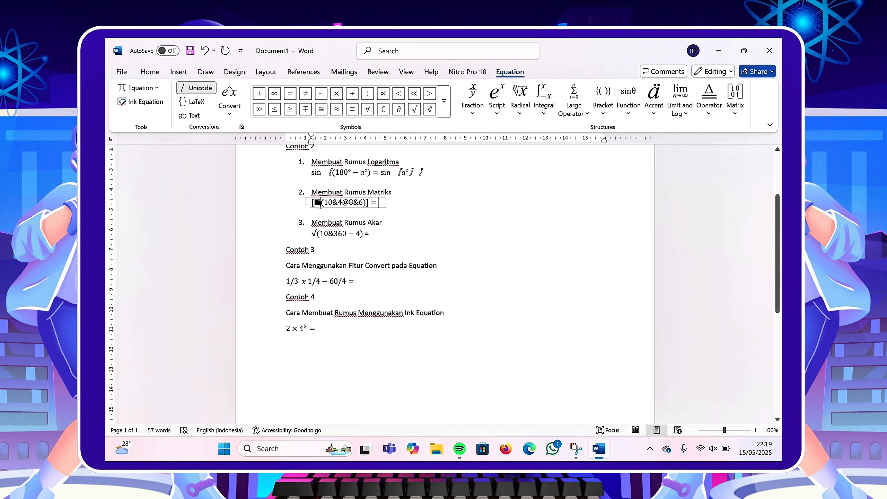
key(BackSpace)
text(si)
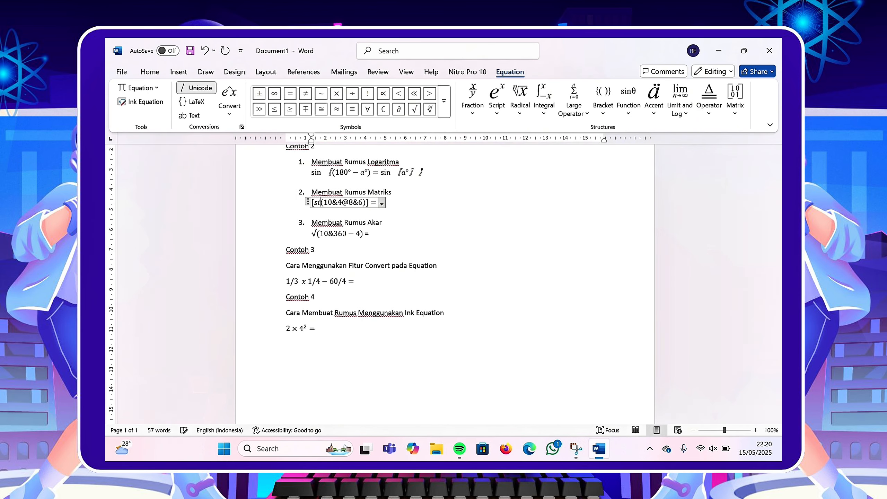
key(BackSpace)
key(BackSpace)
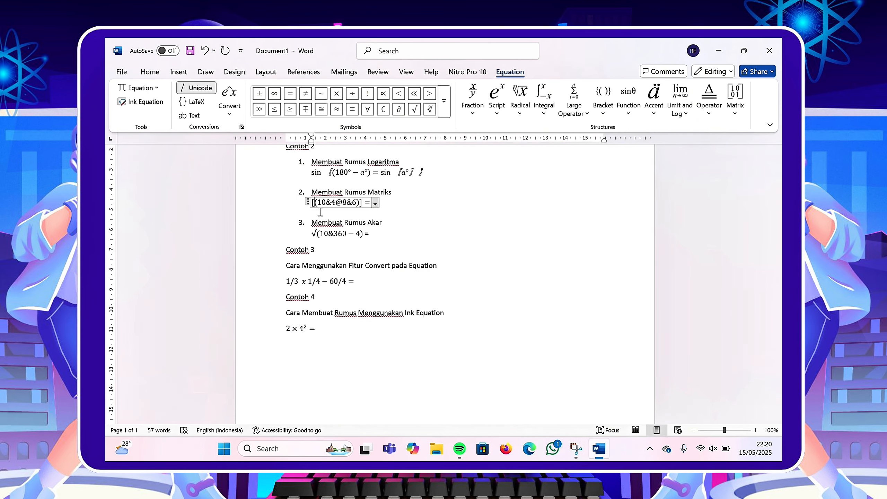
key(ctrl+a)
click(322, 204)
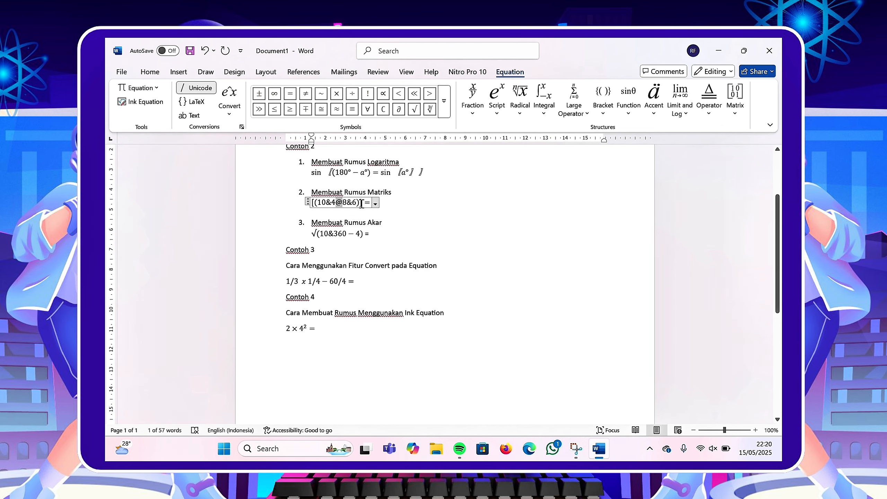
drag(363, 204, 319, 206)
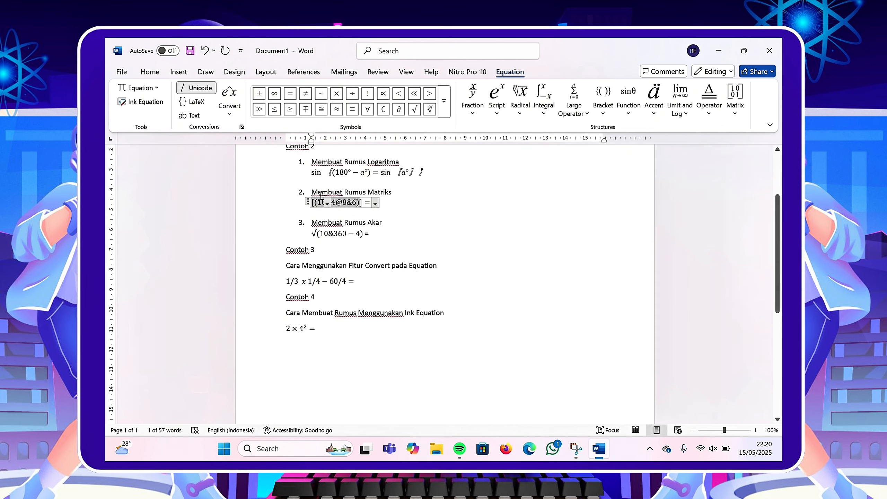
key(BackSpace)
key(BackSpace)
key(BackSpace)
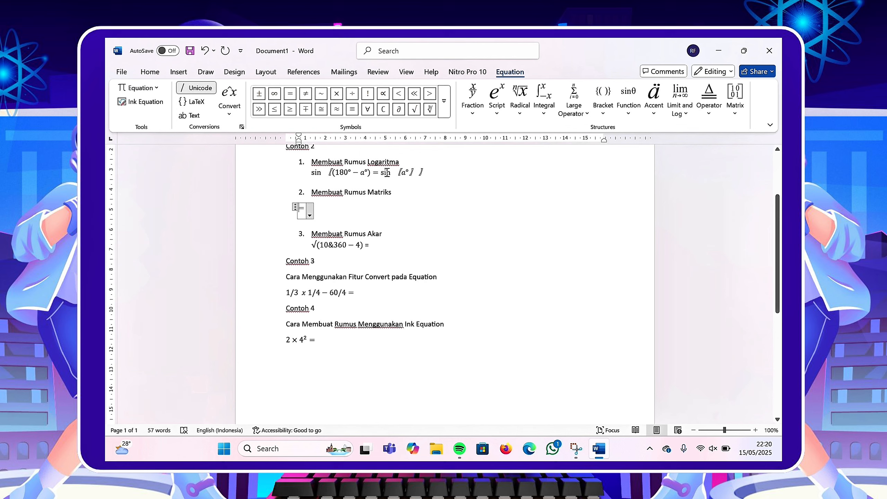
Insert a 2×2 bracketed matrix and fill it with 3 and 5 in the top row, 6 and 7 in the bottom row.
click(735, 99)
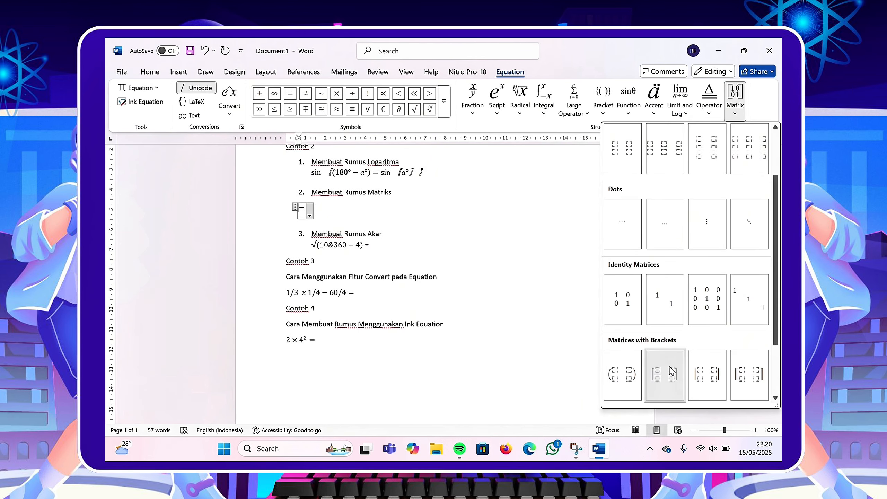
click(663, 375)
click(306, 208)
text(3)
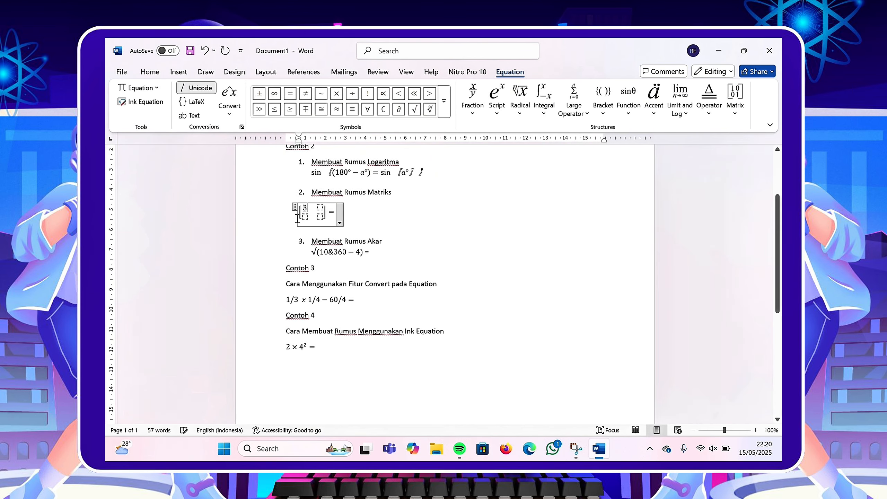
click(308, 218)
text(6)
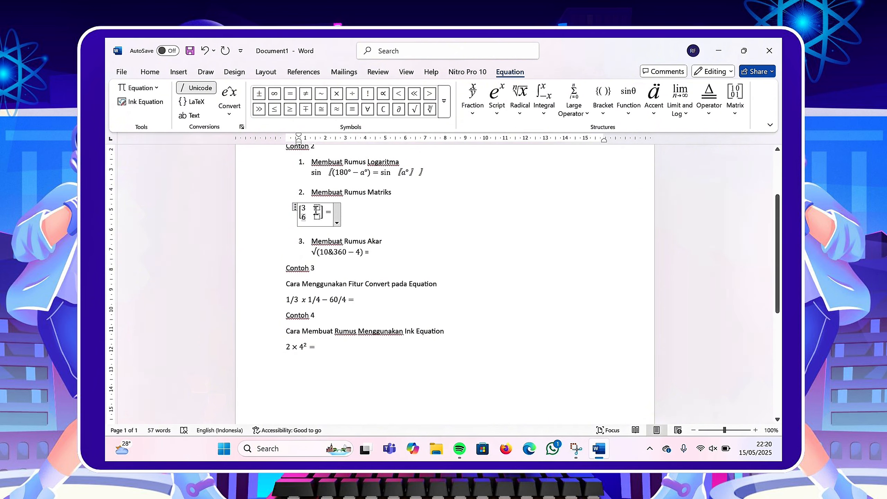
text(5)
click(318, 218)
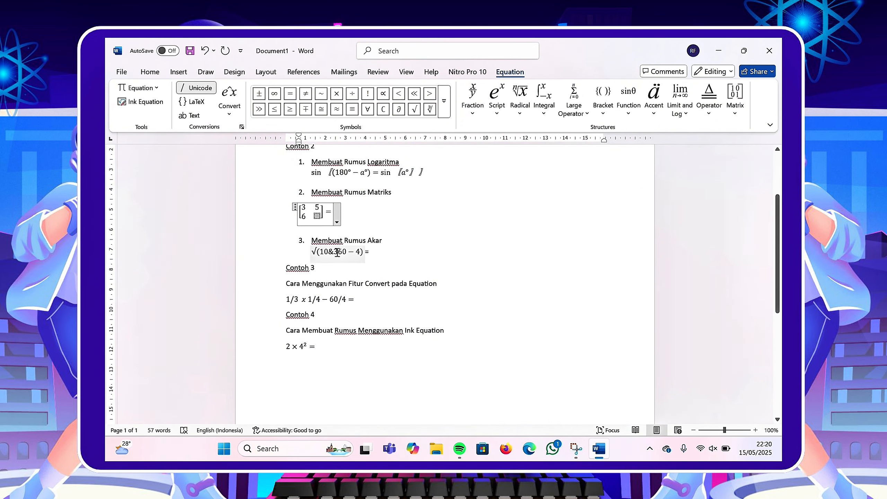
text(7)
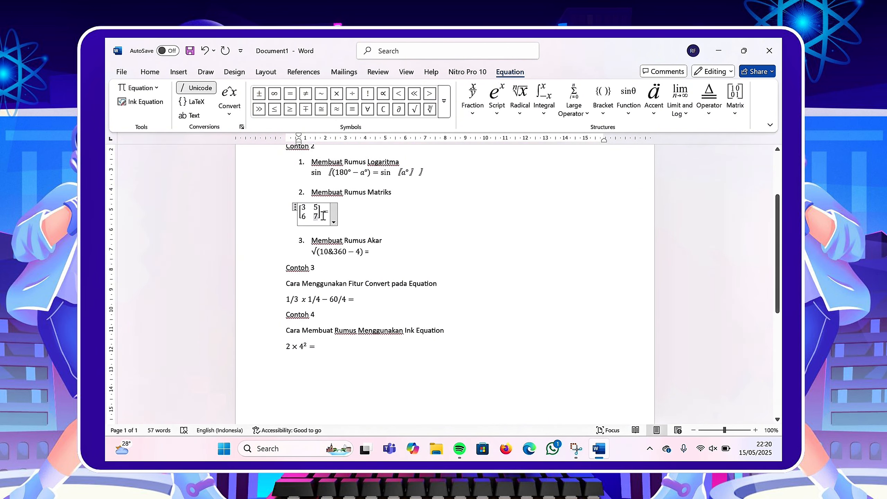
Remove the extra blank line after the matrix equation and left-align that line.
key(Return)
key(BackSpace)
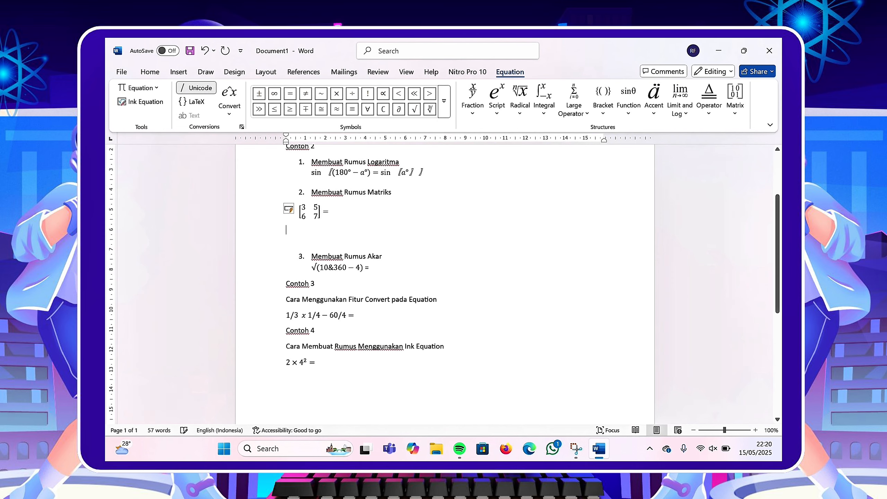
key(BackSpace)
key(ctrl+l)
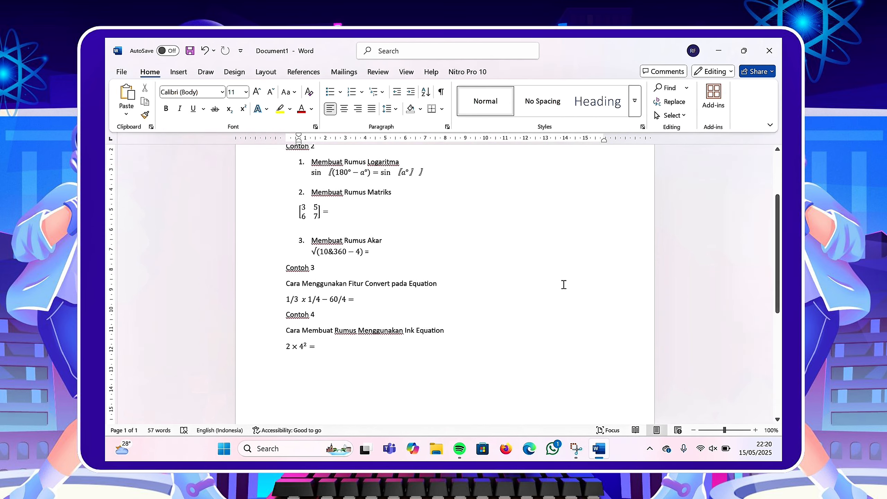
scroll(572, 295, up, 3)
scroll(573, 294, down, 3)
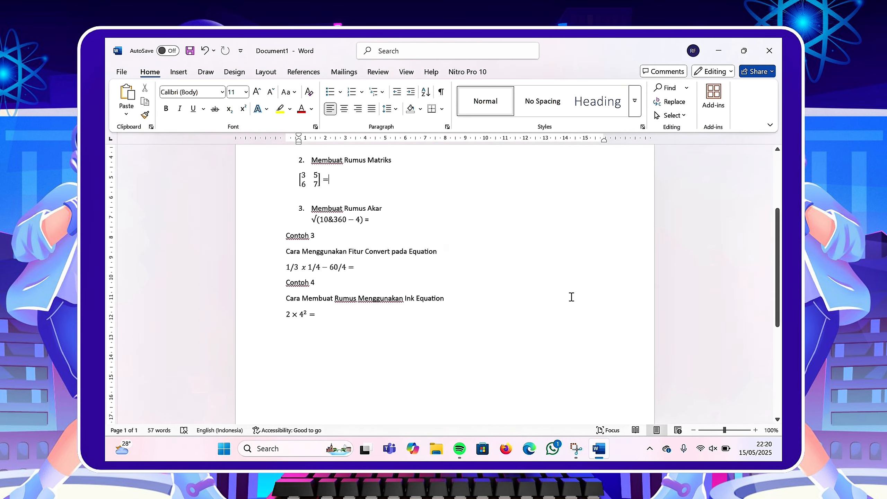
scroll(572, 297, up, 2)
scroll(572, 297, up, 1)
scroll(572, 297, down, 1)
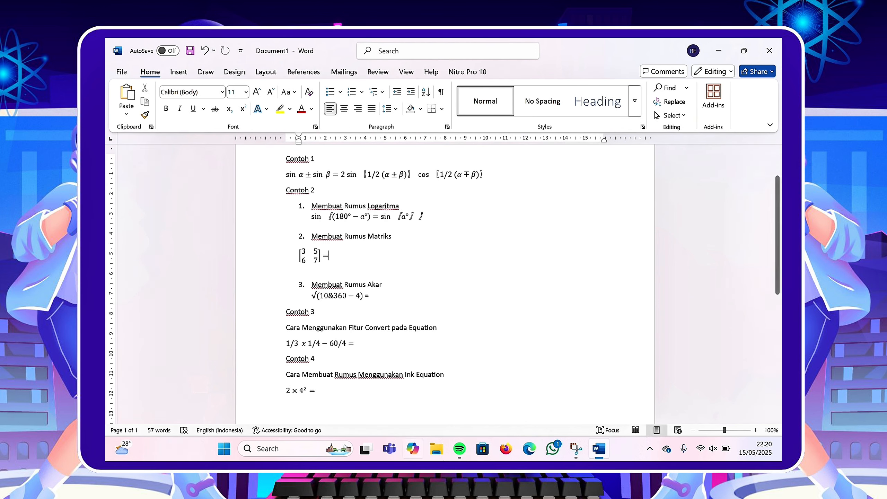
Close the document and name the file Cara Pembuatan Rumus Menggunakan Equation Ms. Word in the save prompt.
click(769, 51)
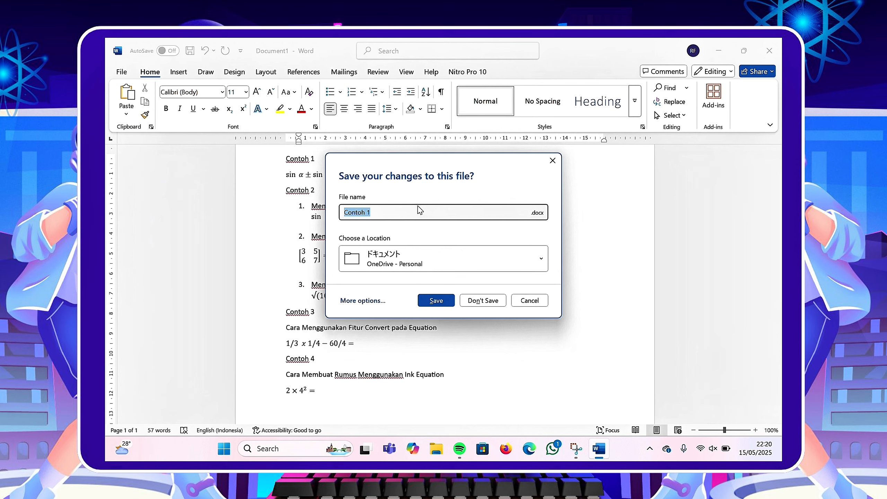
text(Cara Pembuatan Rumus m)
key(BackSpace)
text(Menggunakan)
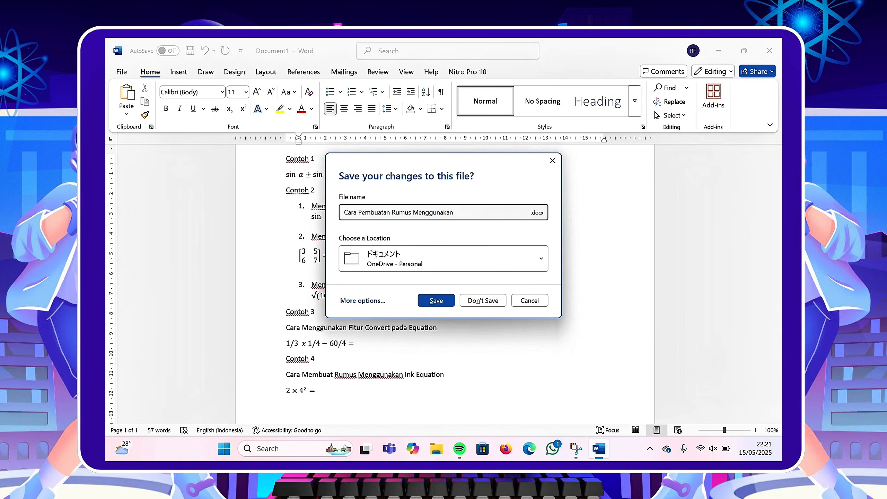
text( Equation Ms. Word)
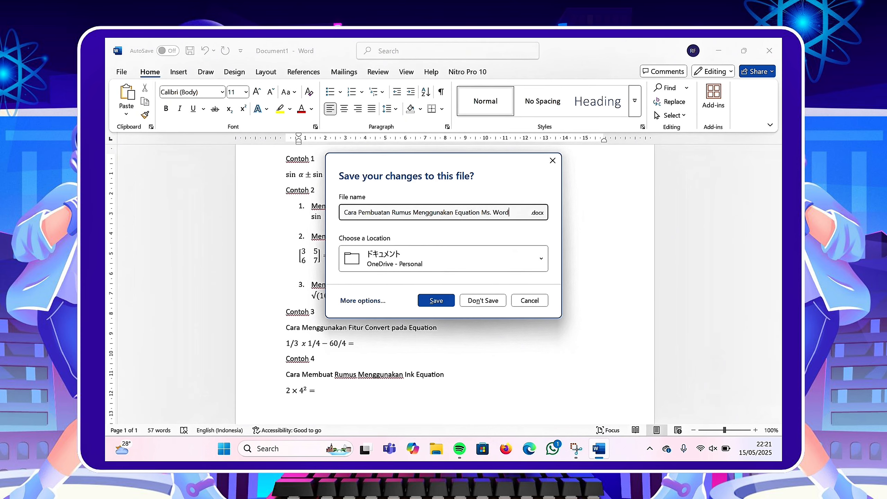